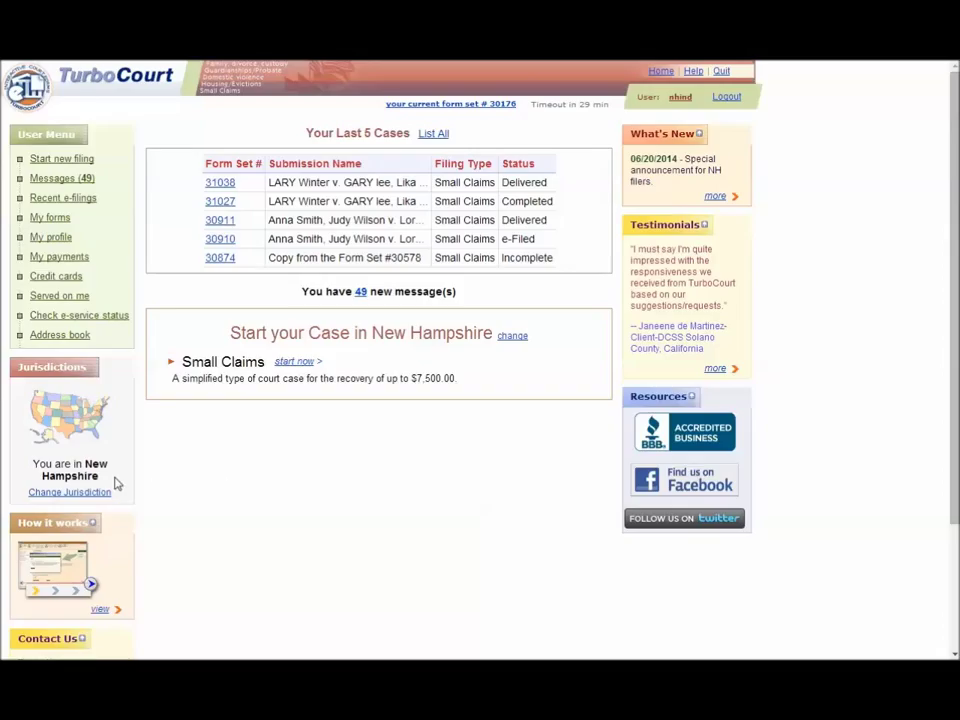
Start a Small Claims filing in 2nd Circuit Plymouth and open the existing case by number.
{"action": "left_click", "coordinate": [296, 362]}
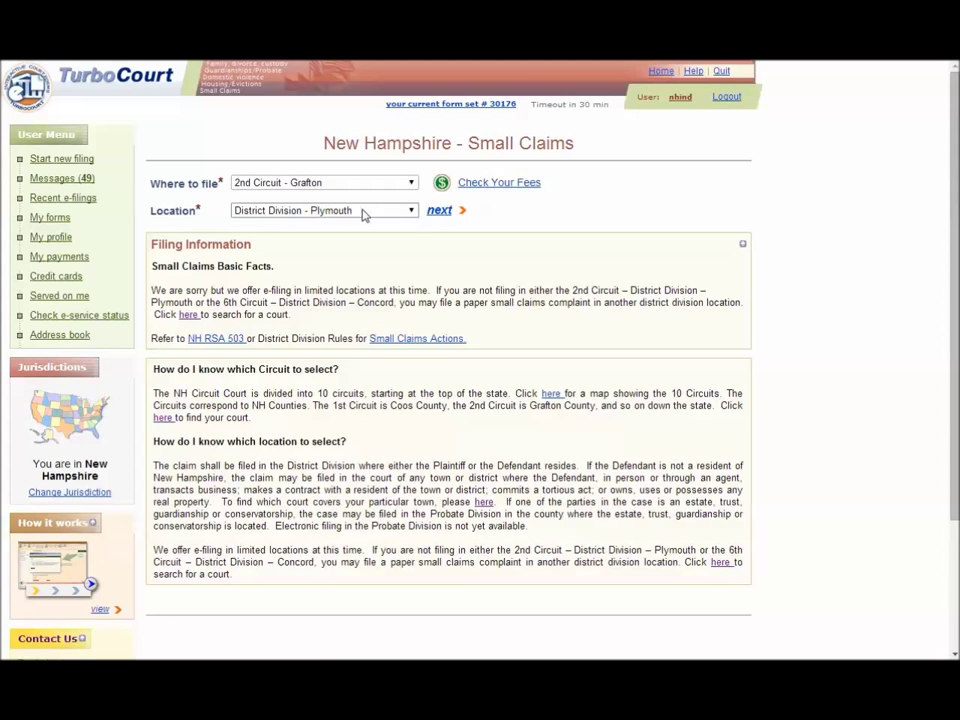
{"action": "left_click", "coordinate": [439, 214]}
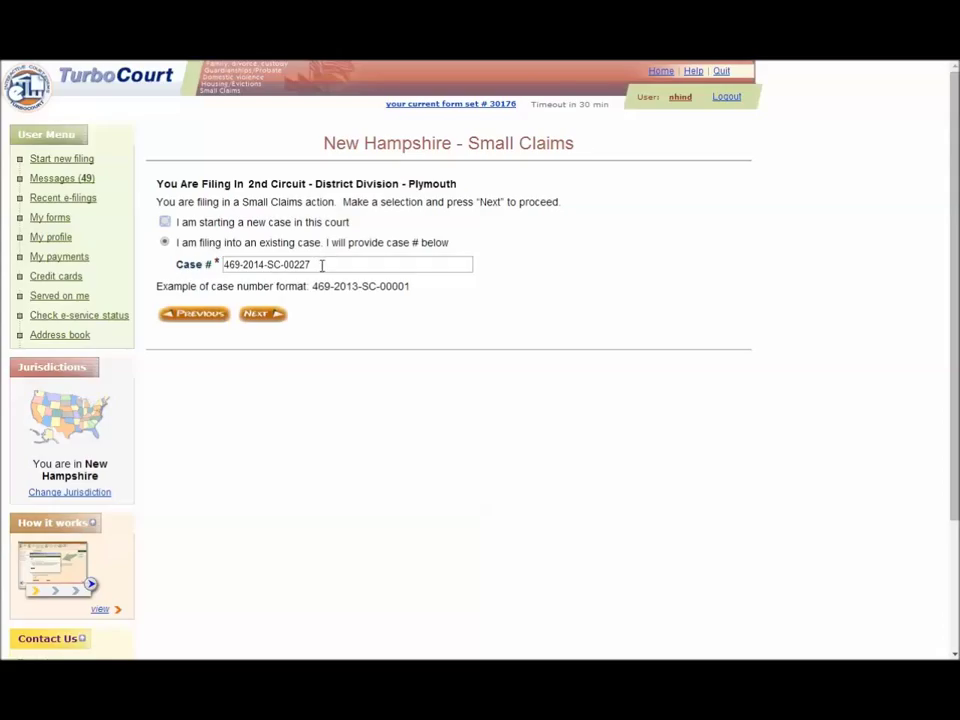
{"action": "left_click", "coordinate": [264, 315]}
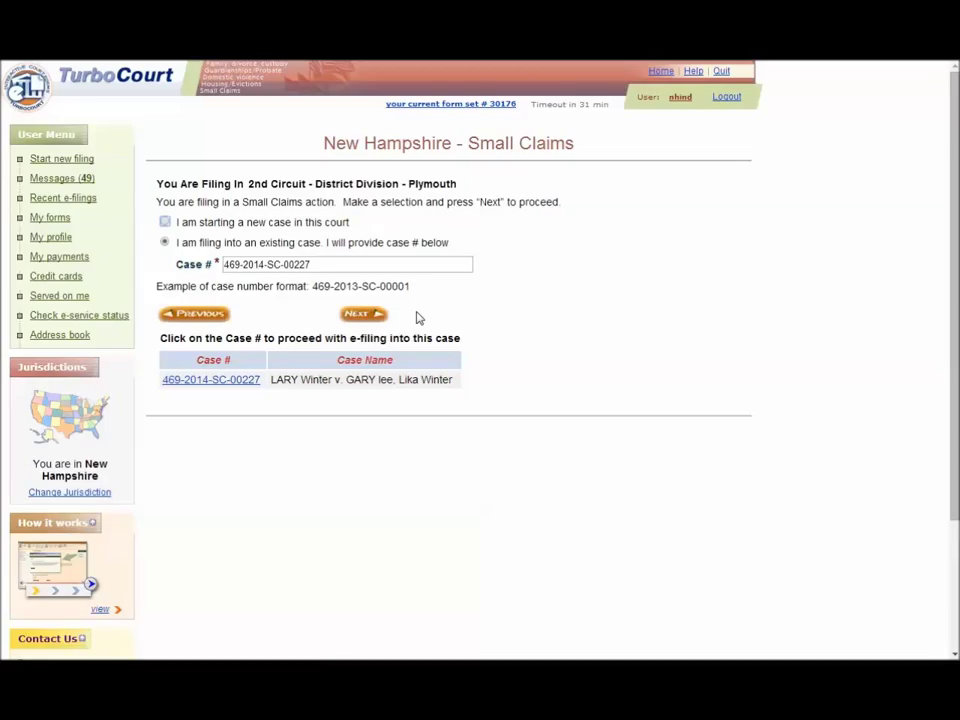
{"action": "left_click", "coordinate": [222, 384]}
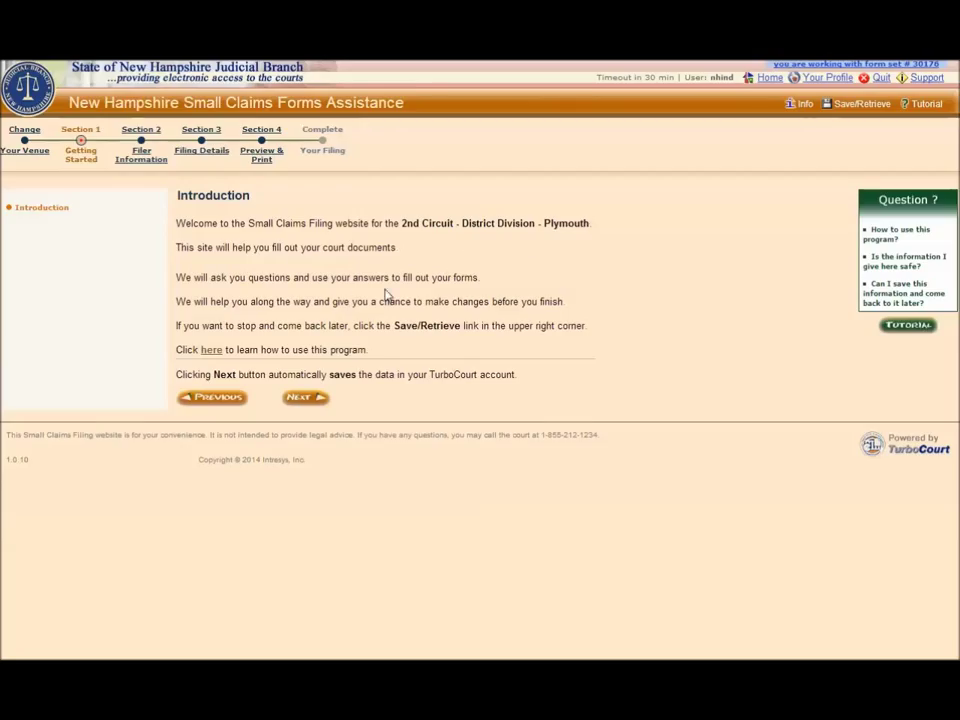
Try adding the filer as a new non-attorney participant with the Defendant role.
{"action": "left_click", "coordinate": [306, 398]}
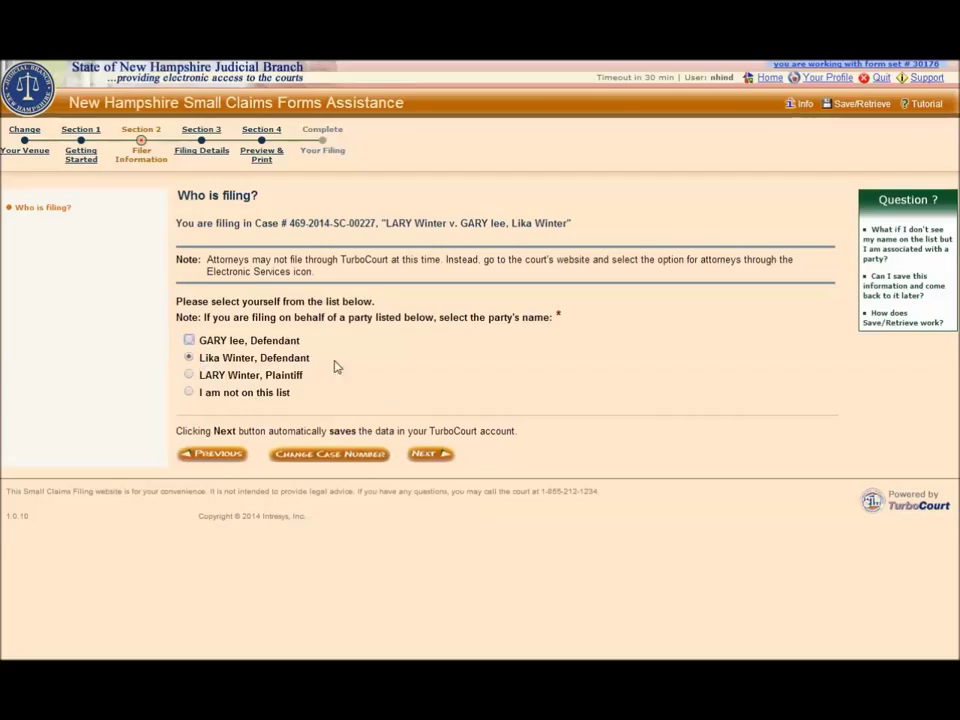
{"action": "left_click", "coordinate": [189, 392]}
{"action": "left_click", "coordinate": [426, 454]}
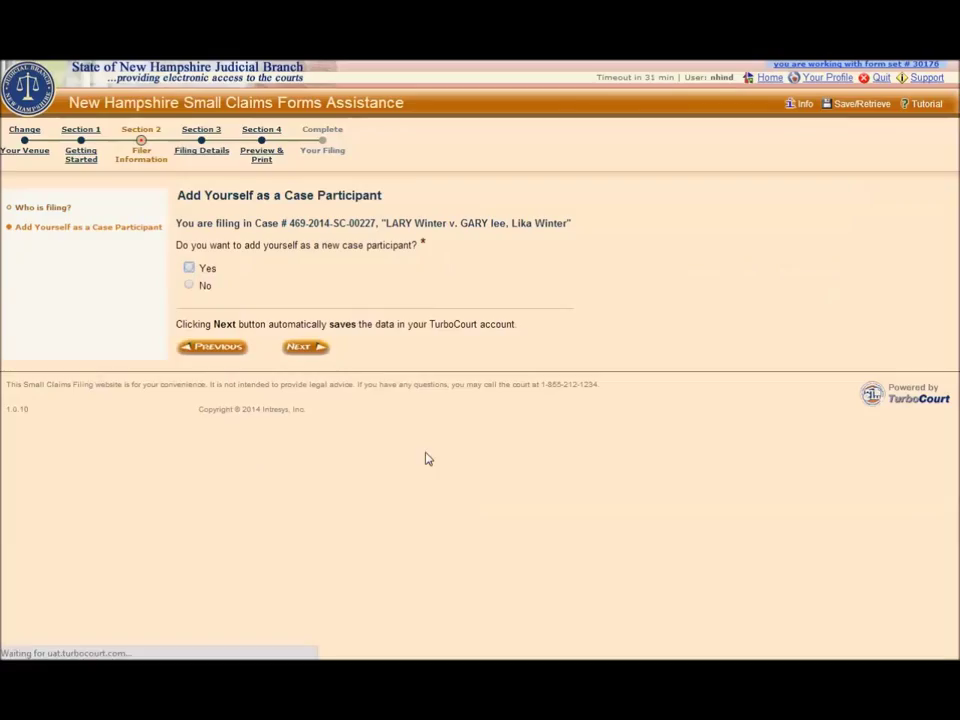
{"action": "left_click", "coordinate": [190, 269]}
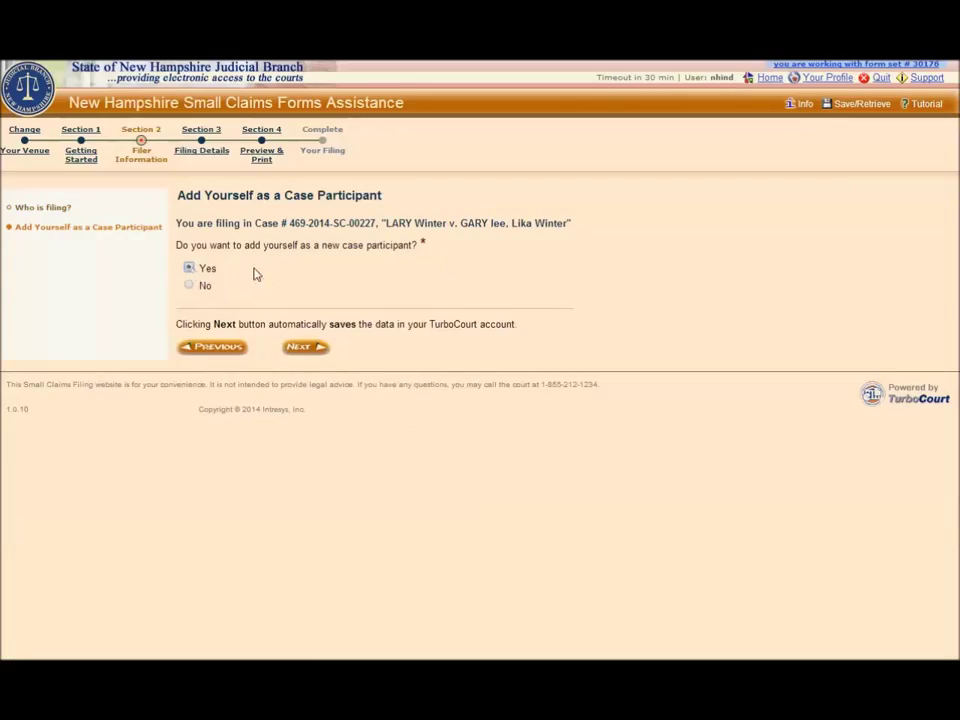
{"action": "left_click", "coordinate": [300, 350]}
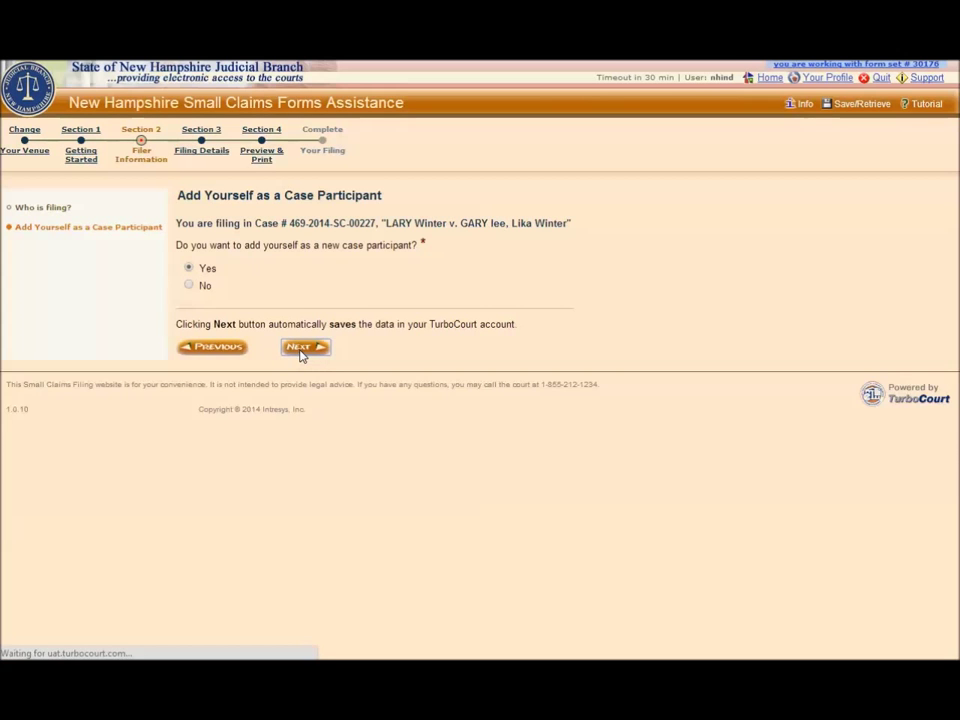
{"action": "left_click", "coordinate": [190, 286]}
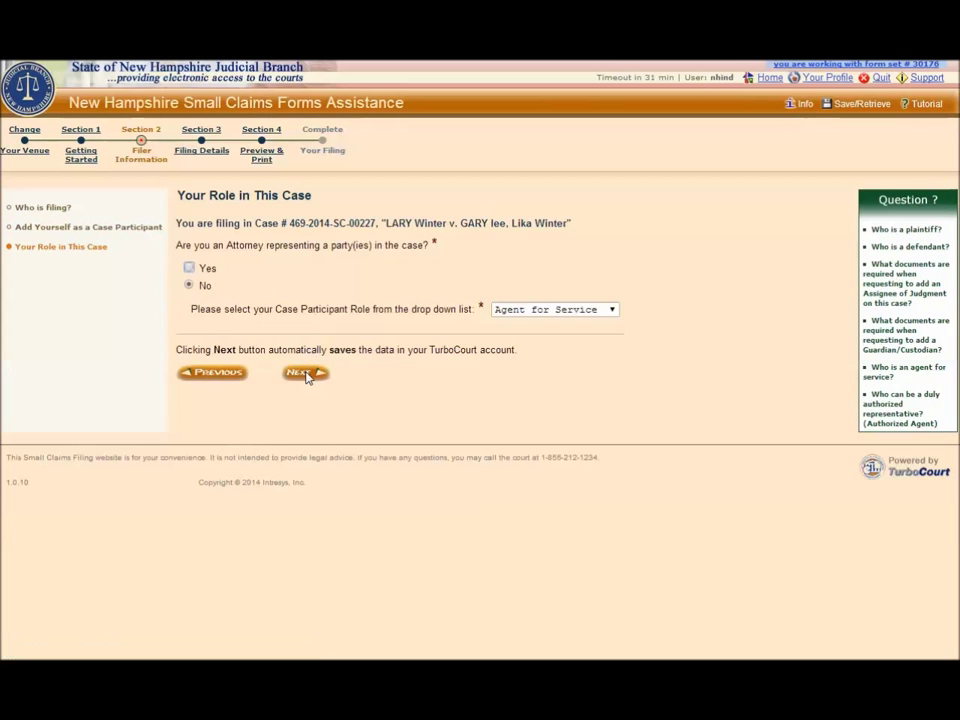
{"action": "left_click", "coordinate": [613, 313]}
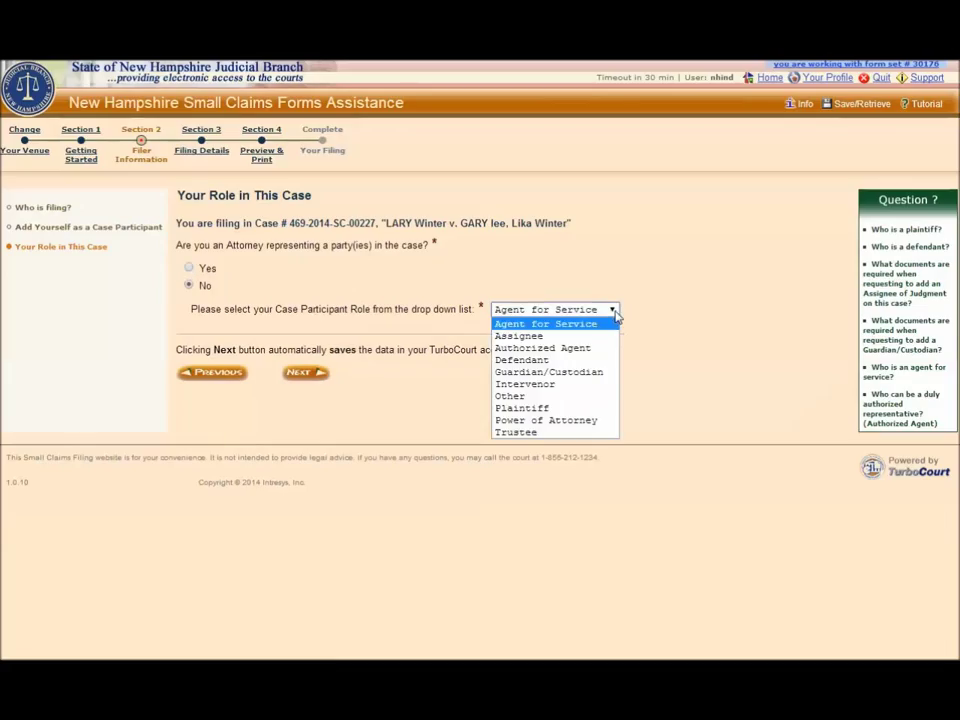
{"action": "left_click", "coordinate": [551, 364]}
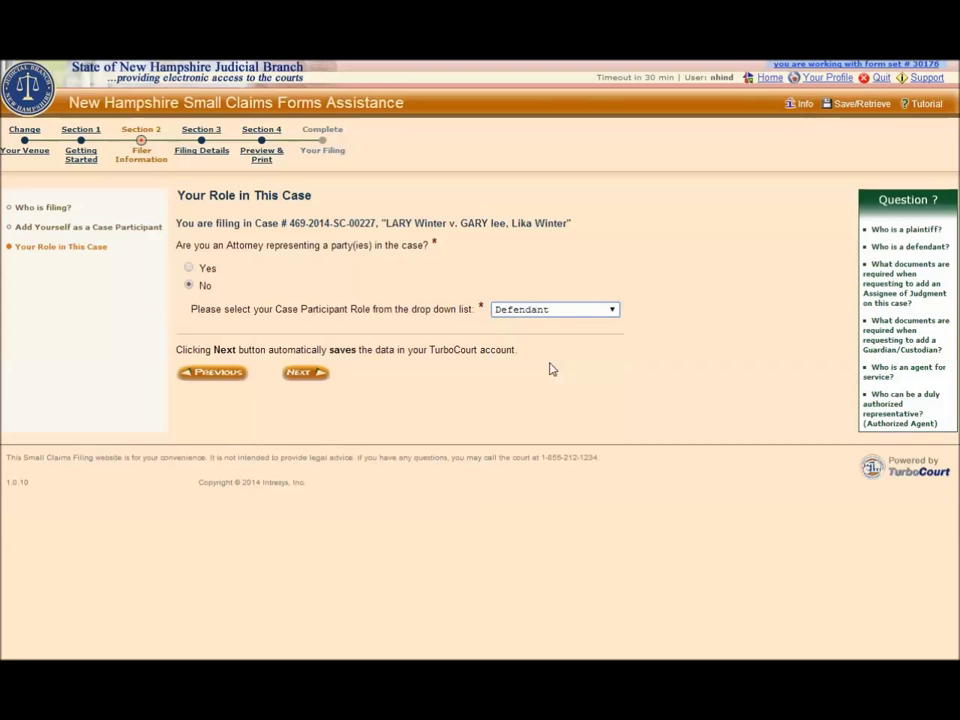
{"action": "left_click", "coordinate": [314, 374]}
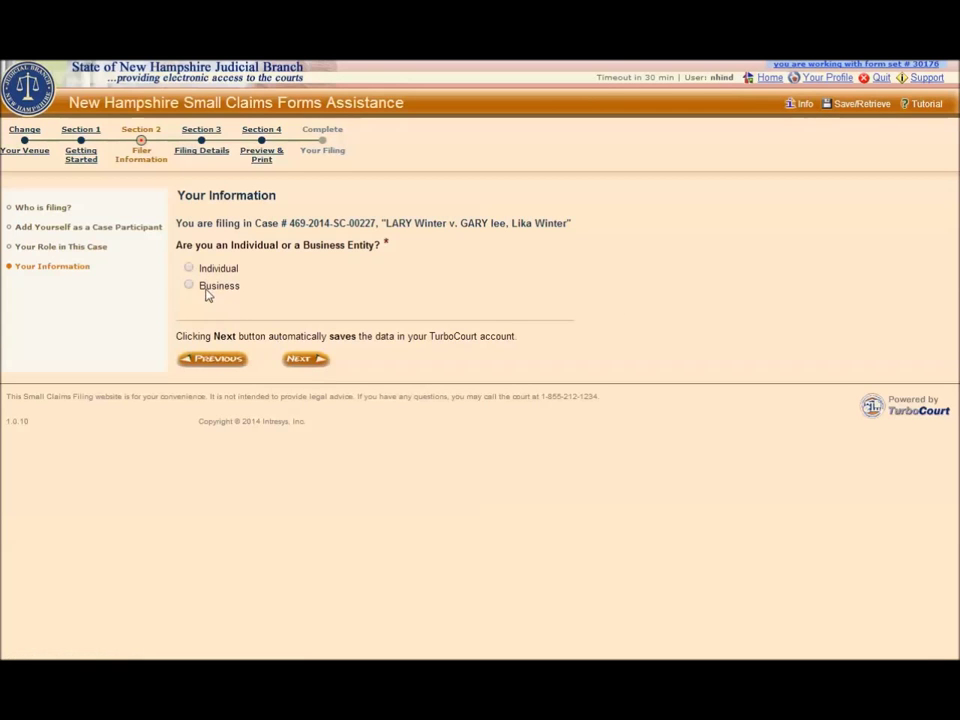
Return to Who is filing? and select the listed defendant as the filer.
{"action": "left_click", "coordinate": [189, 269]}
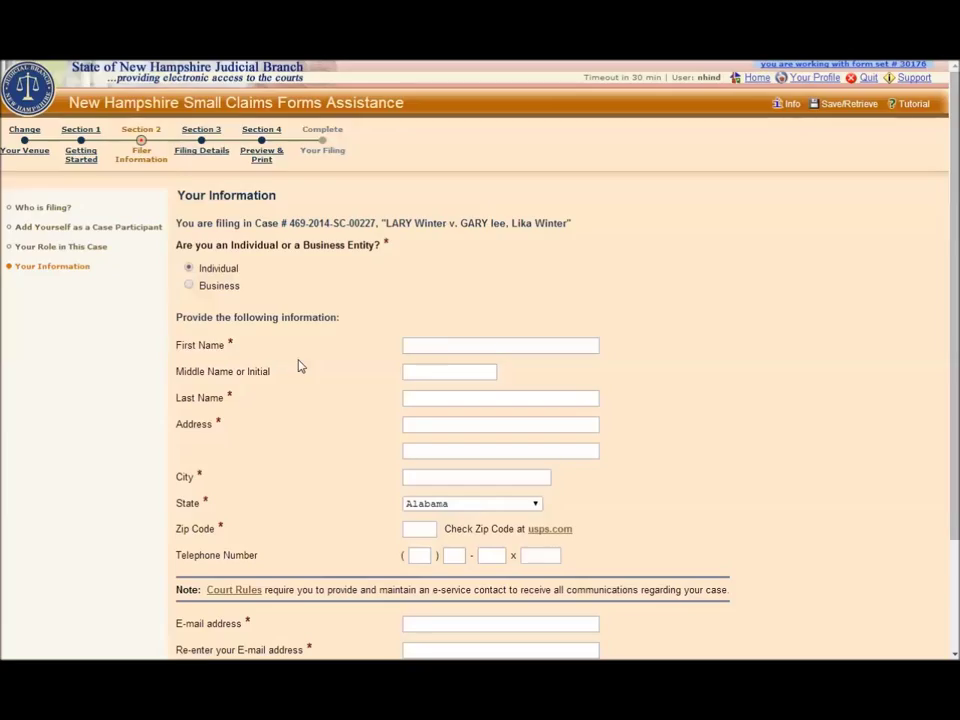
{"action": "left_click", "coordinate": [60, 209]}
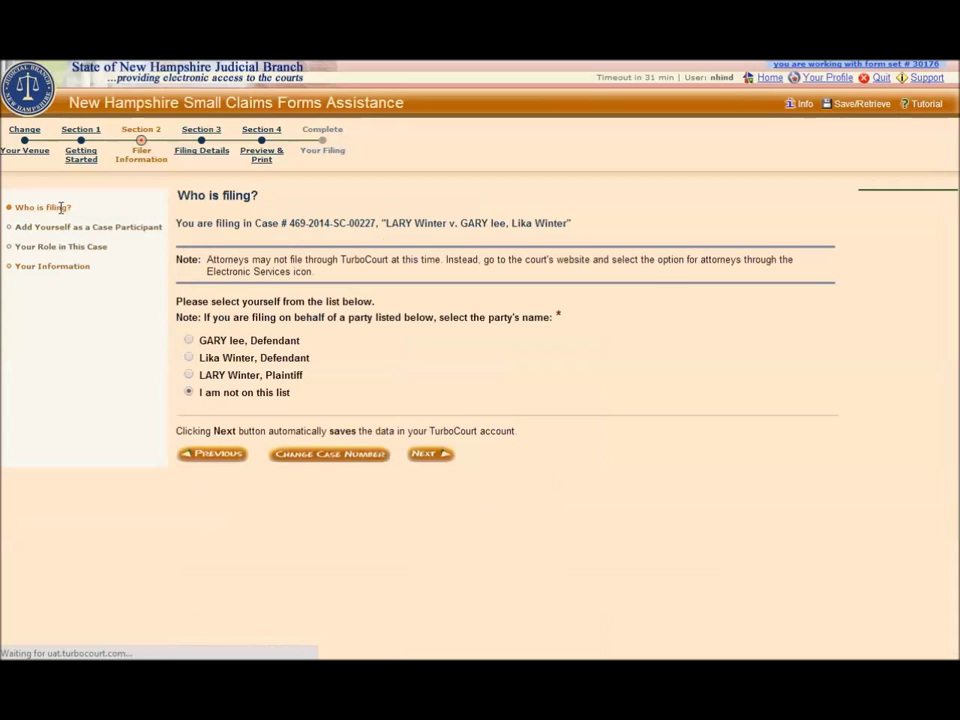
{"action": "left_click", "coordinate": [189, 358]}
Continue with a Response filing and leave the existing e-service contact unchanged.
{"action": "left_click", "coordinate": [429, 456]}
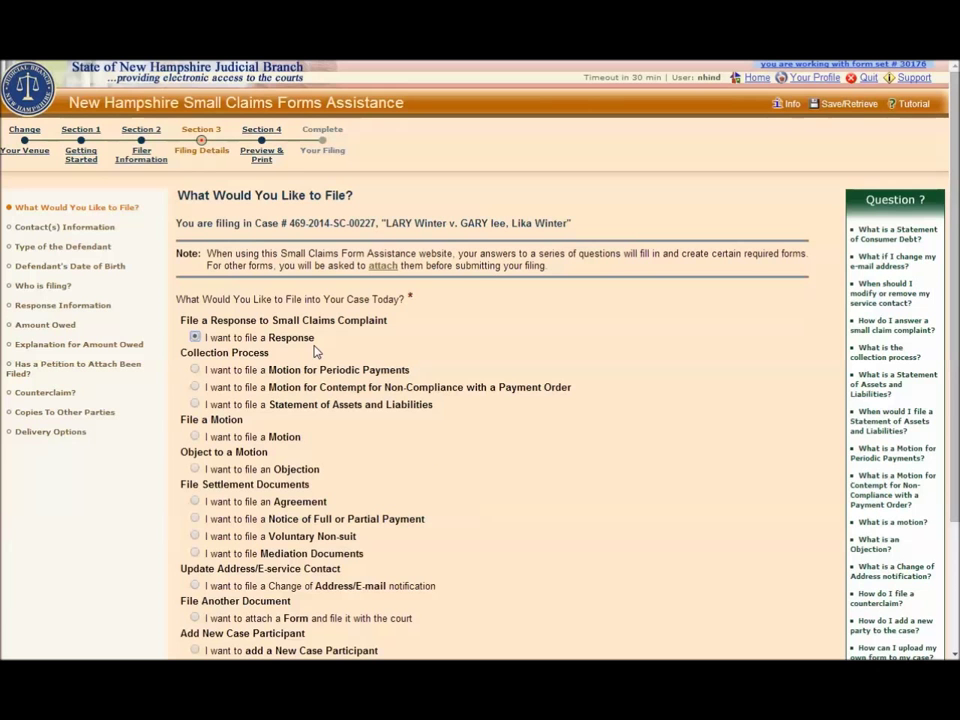
{"action": "scroll", "coordinate": [318, 350], "scroll_direction": "down", "scroll_amount": 3}
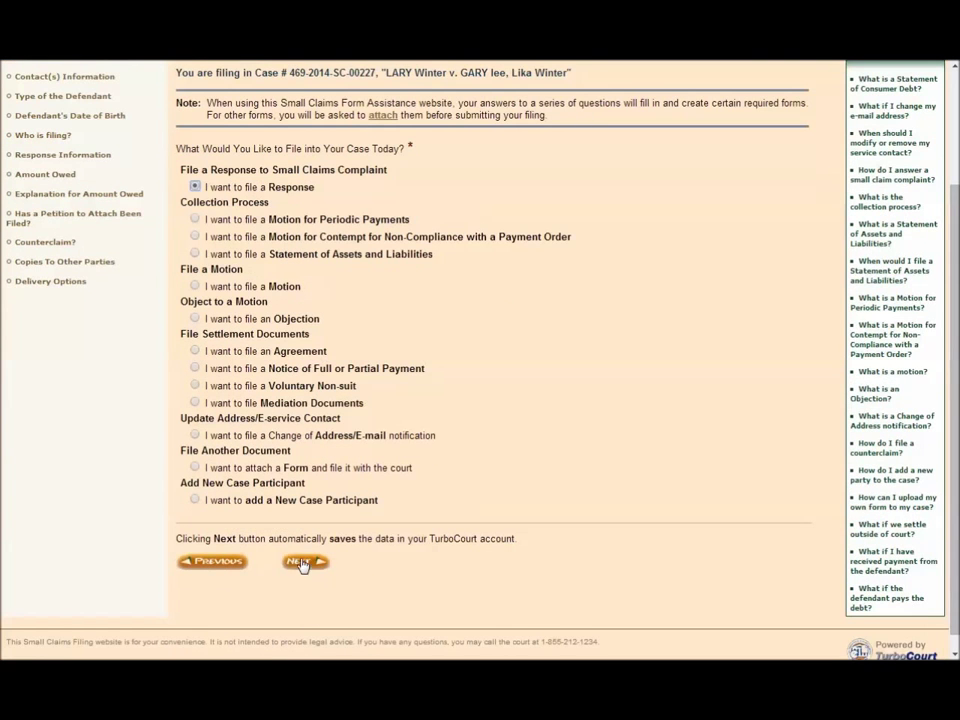
{"action": "left_click", "coordinate": [302, 564]}
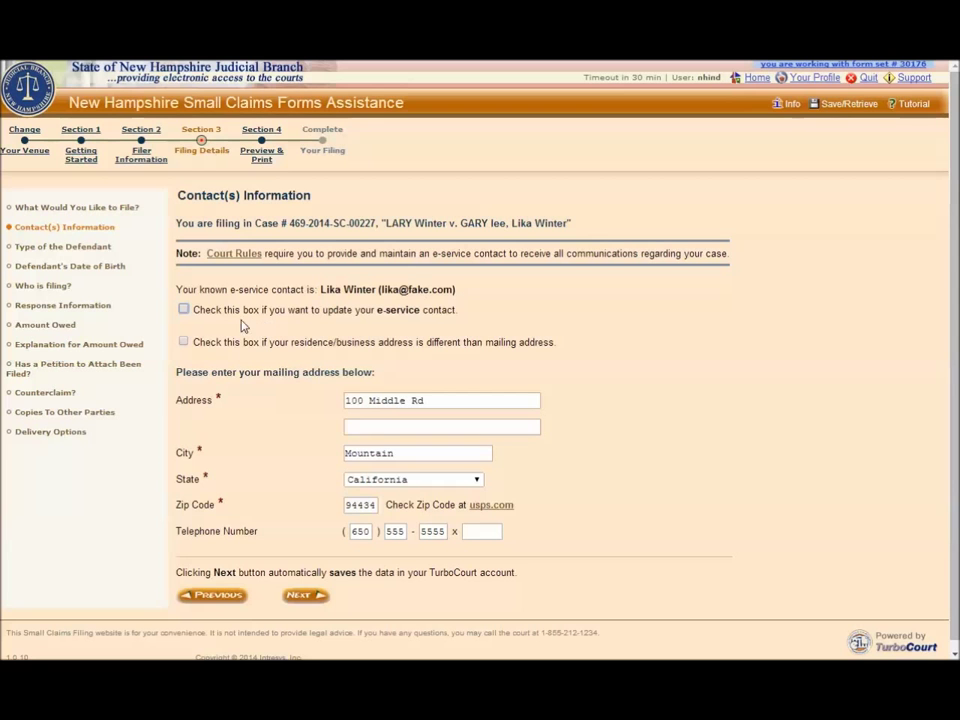
{"action": "left_click", "coordinate": [184, 311]}
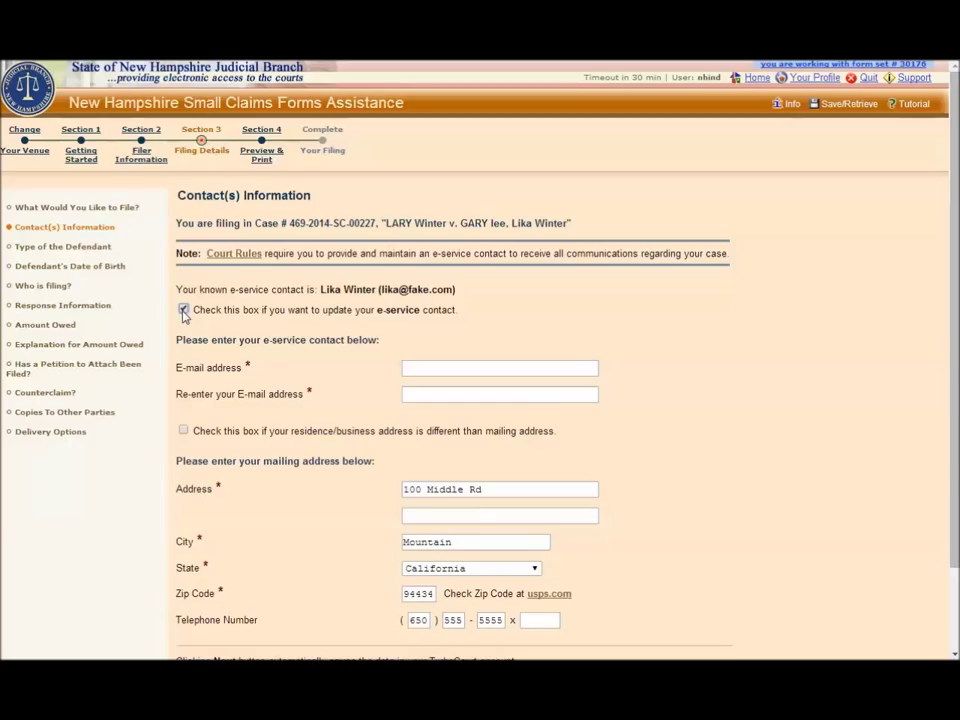
{"action": "left_click", "coordinate": [183, 310]}
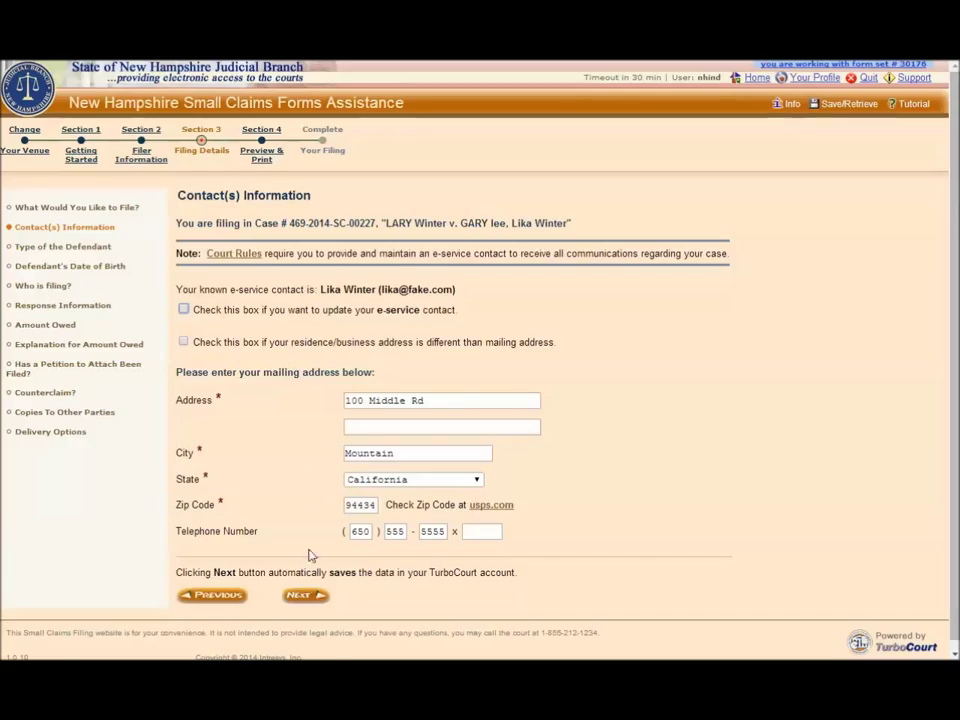
Save the contact details and confirm the defendant as an individual past date of birth.
{"action": "left_click", "coordinate": [306, 597]}
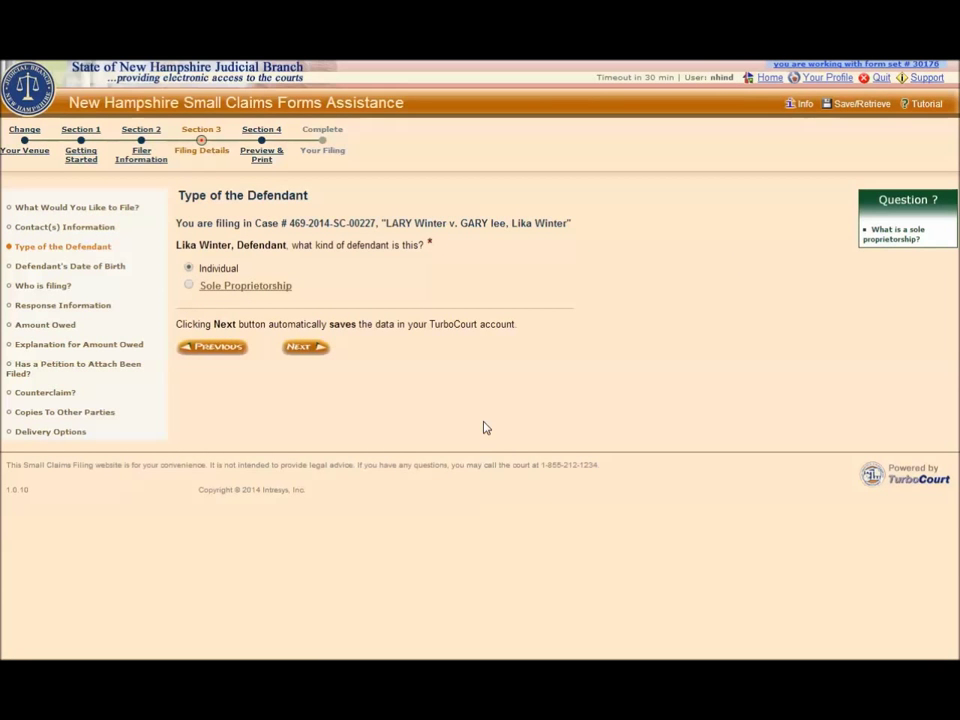
{"action": "left_click", "coordinate": [300, 349]}
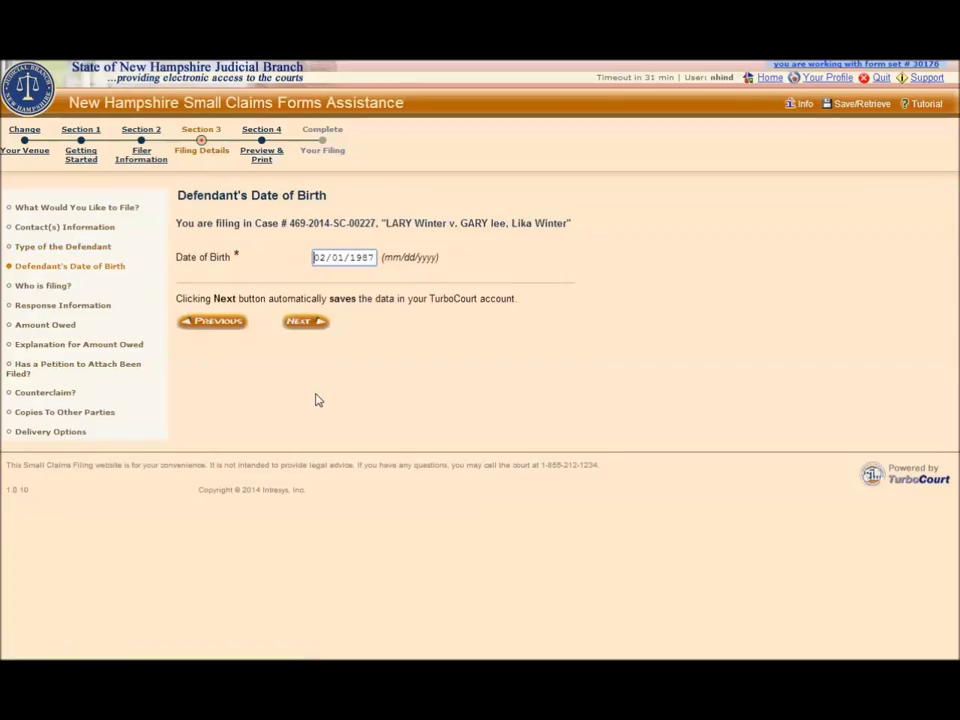
{"action": "left_click", "coordinate": [303, 324]}
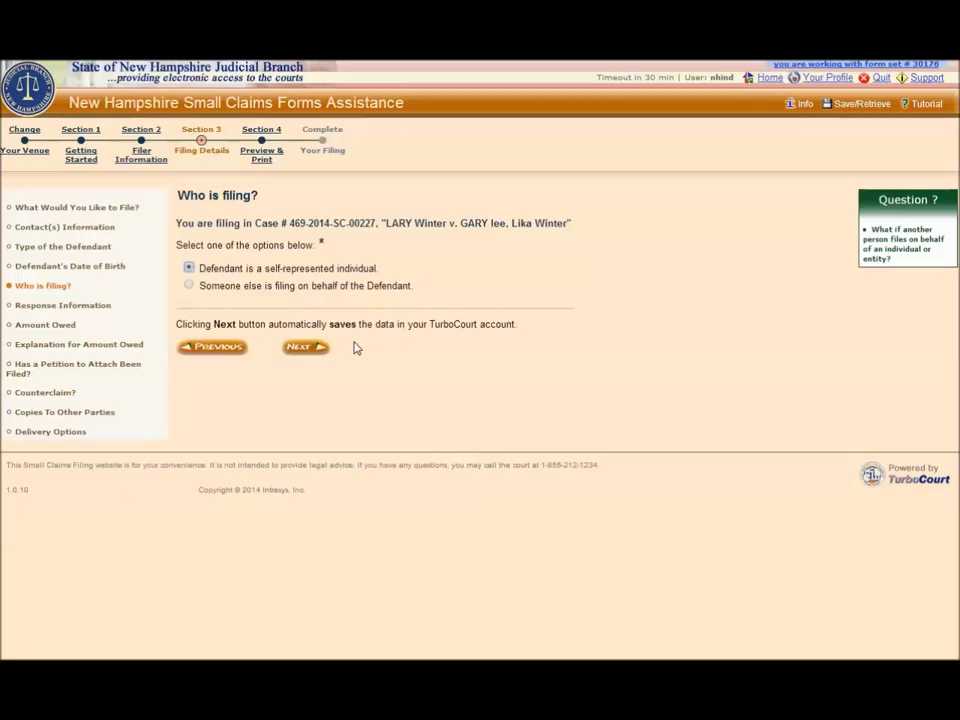
Mark the defendant as a self-represented individual instead of filing through someone else.
{"action": "left_click", "coordinate": [188, 286]}
{"action": "left_click", "coordinate": [300, 347]}
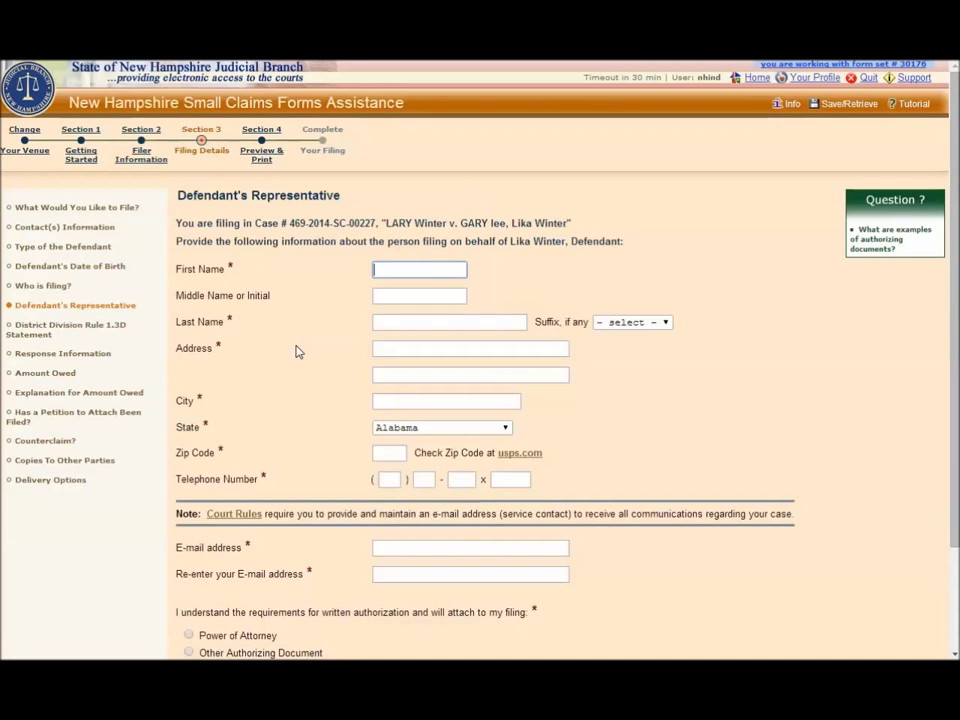
{"action": "scroll", "coordinate": [298, 351], "scroll_direction": "down", "scroll_amount": 2}
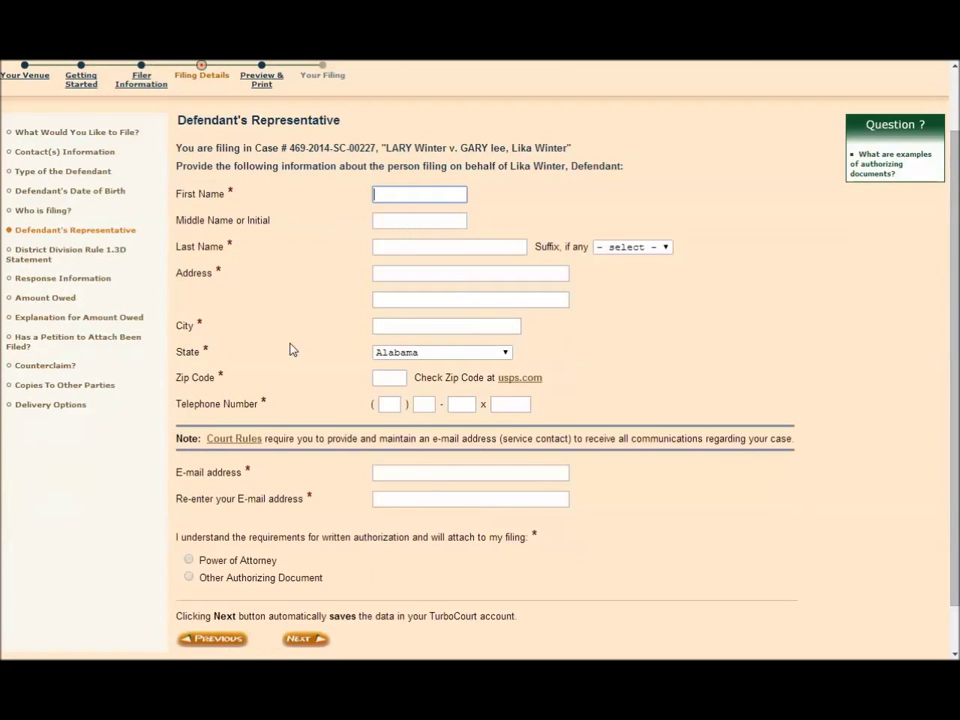
{"action": "left_click", "coordinate": [45, 212]}
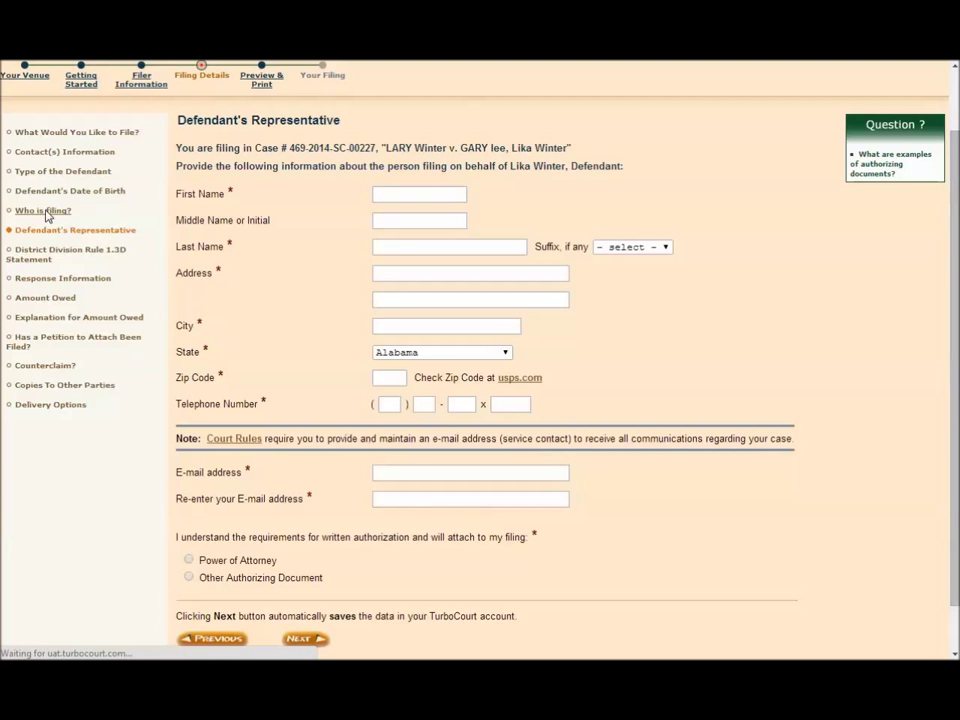
{"action": "left_click", "coordinate": [190, 269]}
{"action": "left_click", "coordinate": [307, 348]}
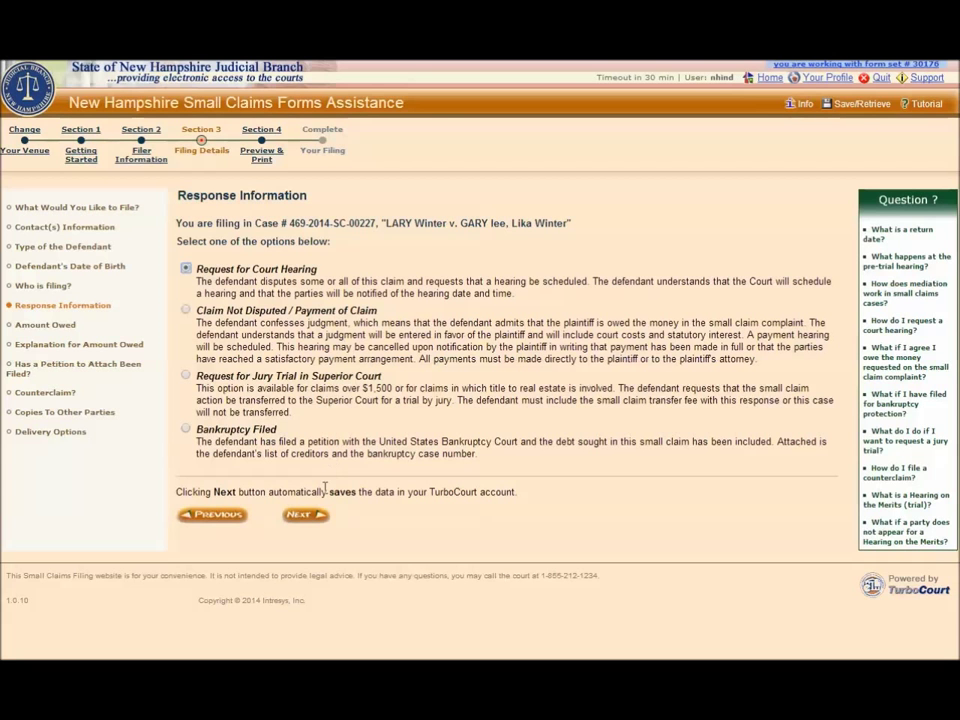
Submit the Request for Court Hearing and agree that 1,000.00 is owed.
{"action": "left_click", "coordinate": [309, 517]}
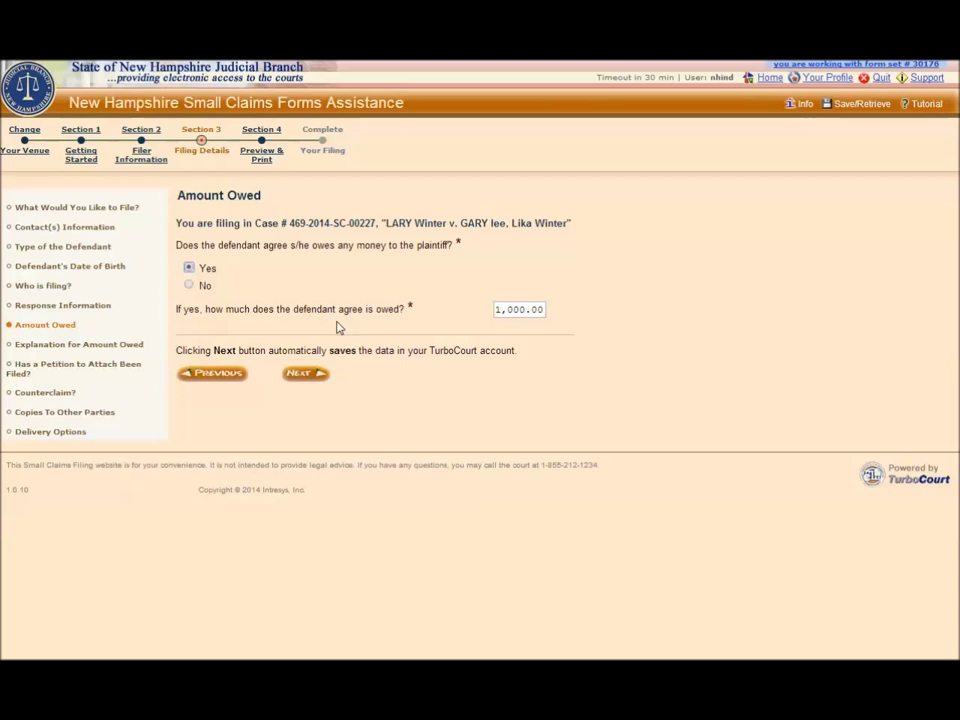
{"action": "left_click", "coordinate": [304, 376]}
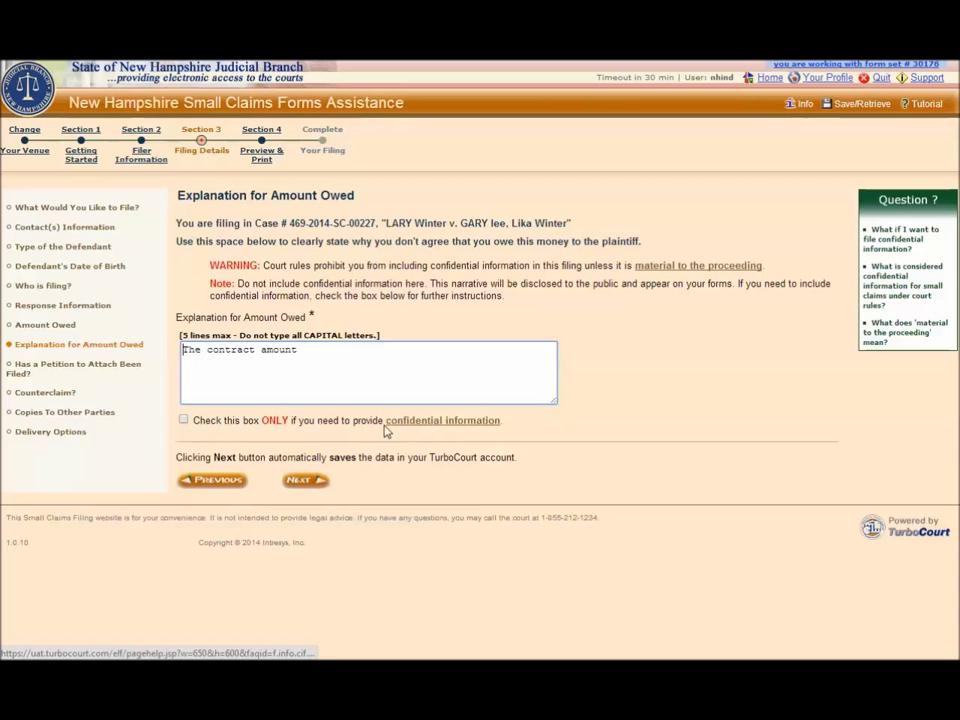
Clear the confidential and other-information boxes on the amount-owed explanation and continue.
{"action": "left_click", "coordinate": [184, 422]}
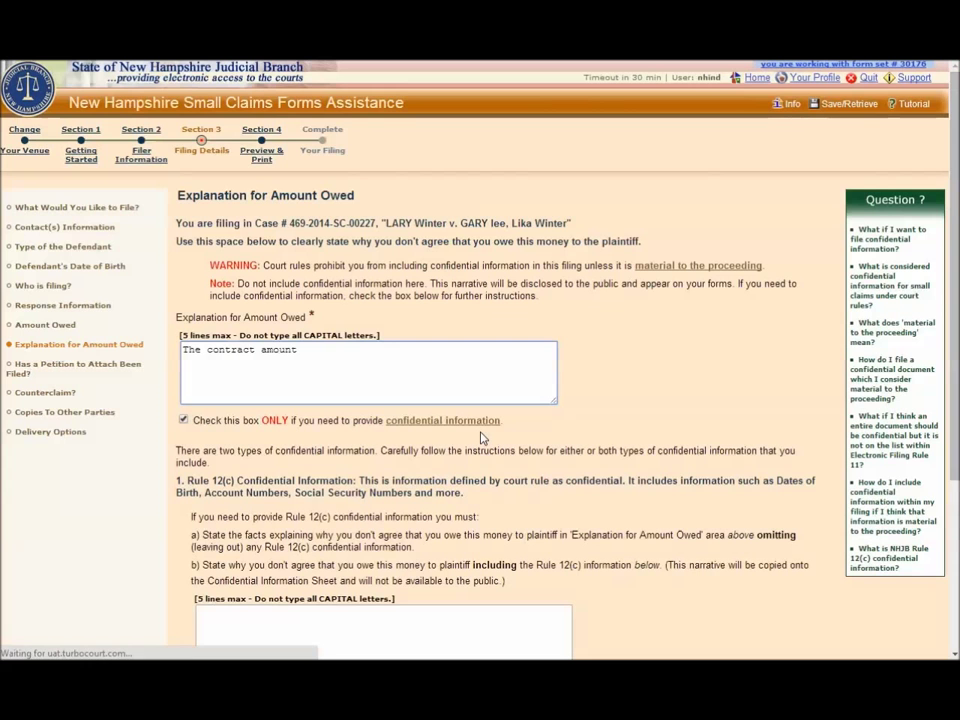
{"action": "scroll", "coordinate": [480, 438], "scroll_direction": "down", "scroll_amount": 4}
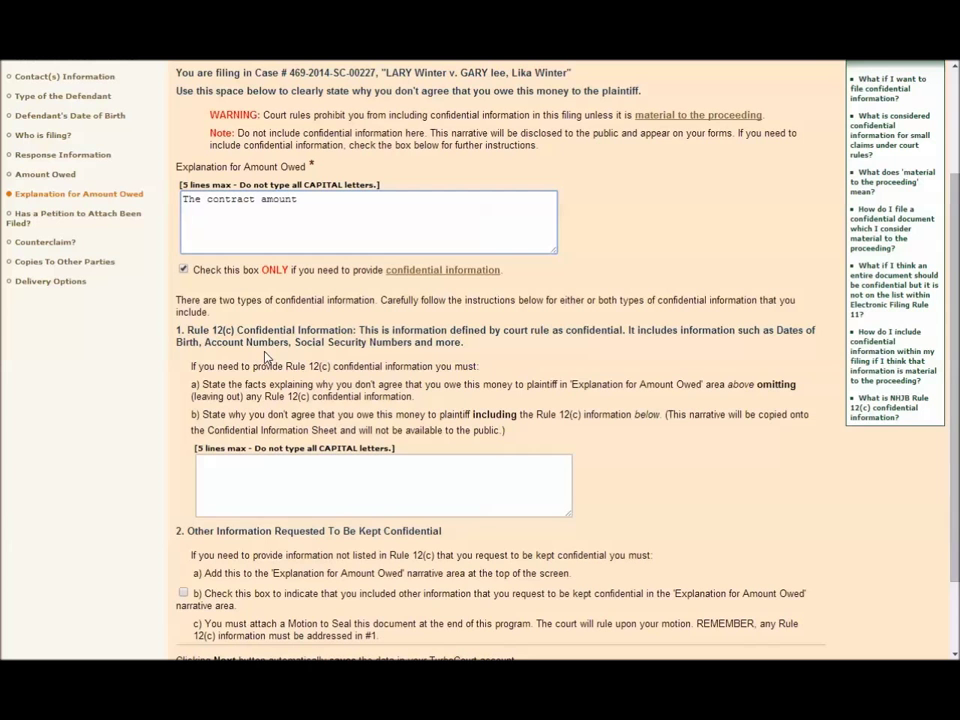
{"action": "left_click", "coordinate": [231, 469]}
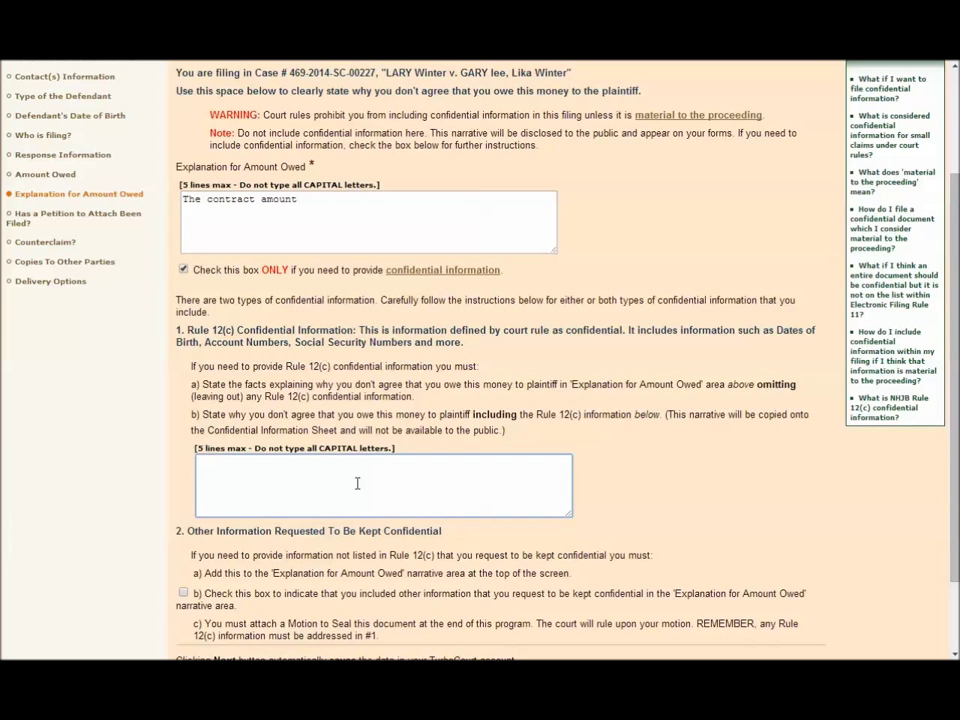
{"action": "left_click", "coordinate": [257, 227]}
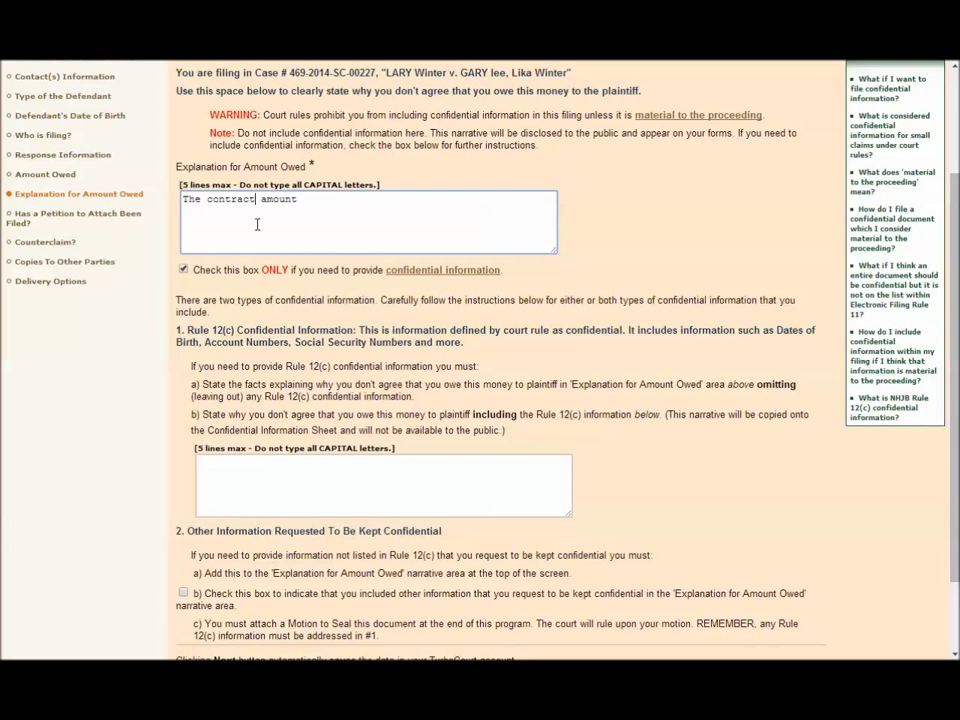
{"action": "left_click", "coordinate": [183, 593]}
{"action": "scroll", "coordinate": [282, 574], "scroll_direction": "down", "scroll_amount": 2}
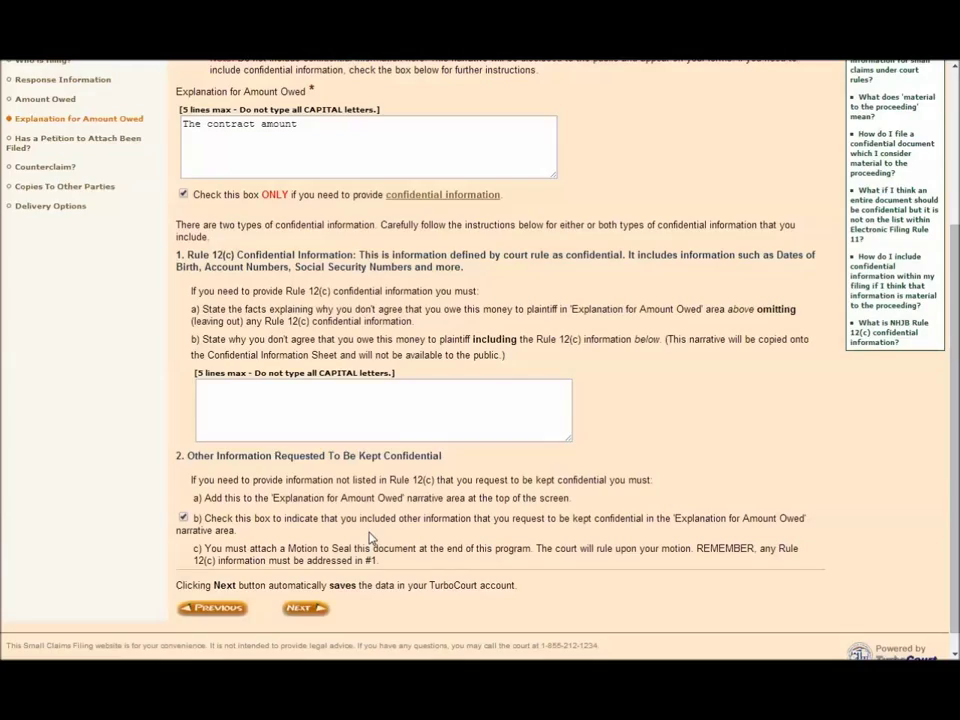
{"action": "left_click", "coordinate": [182, 519]}
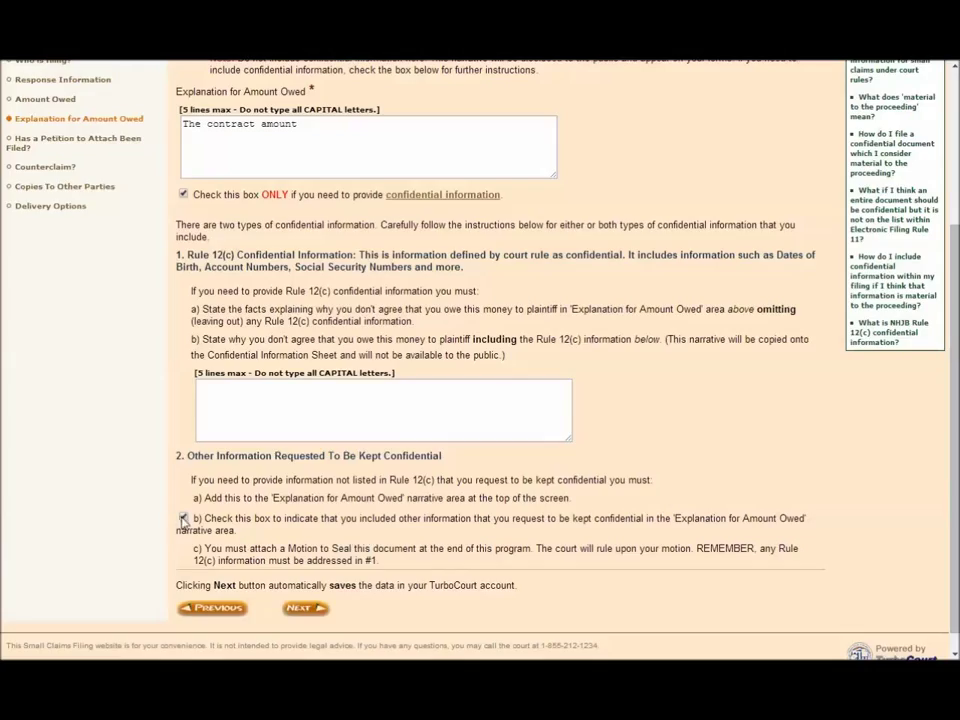
{"action": "left_click", "coordinate": [184, 195]}
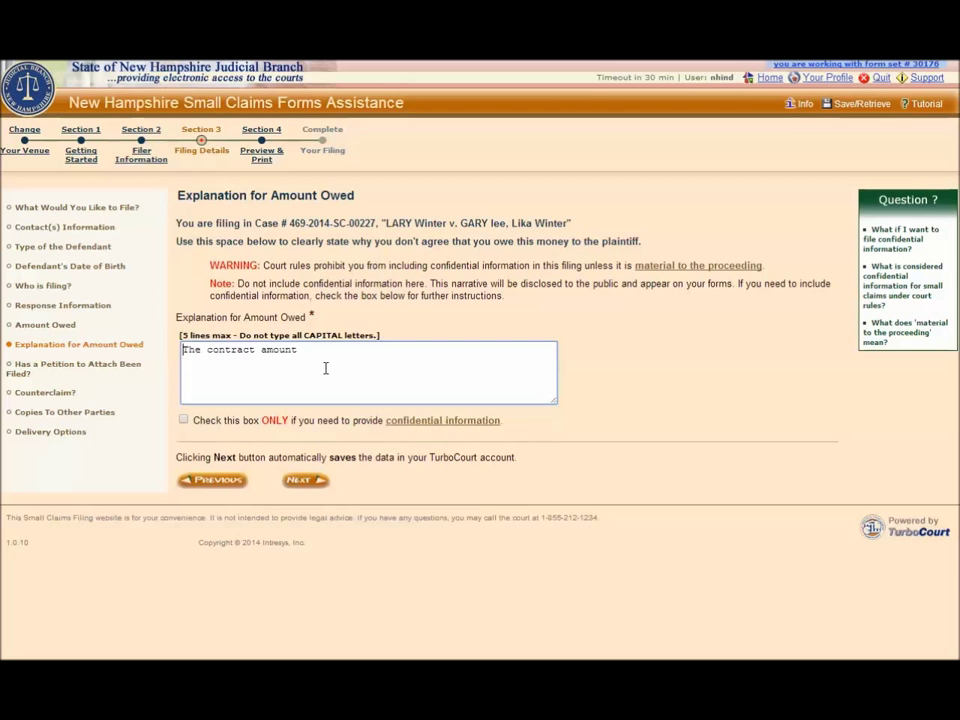
{"action": "left_click", "coordinate": [304, 482]}
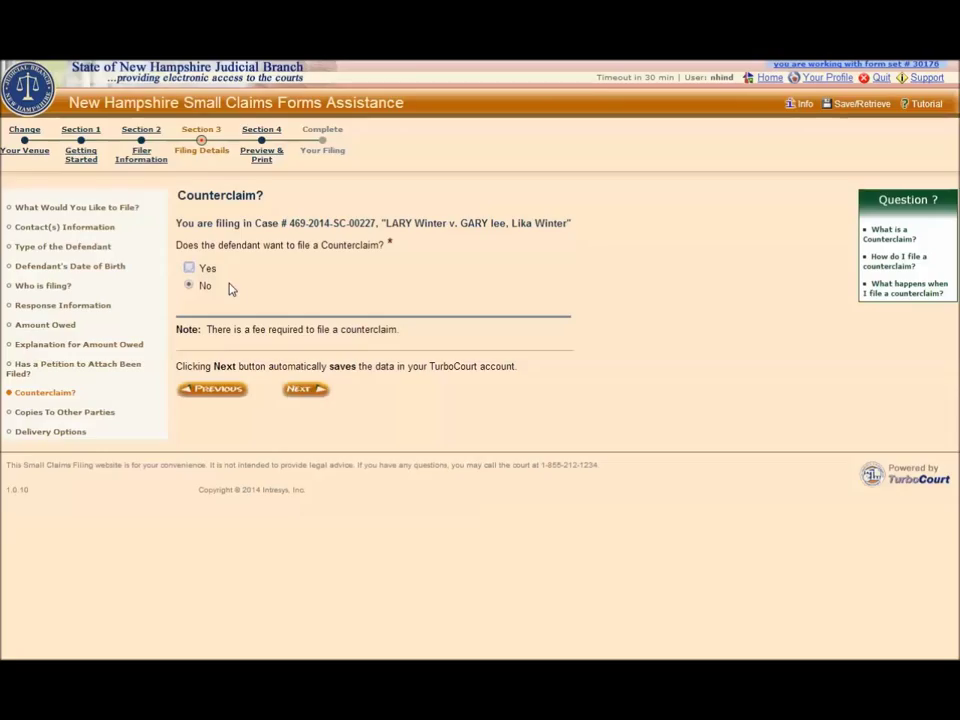
Answer No to a counterclaim and confirm both parties receive copies.
{"action": "left_click", "coordinate": [298, 394]}
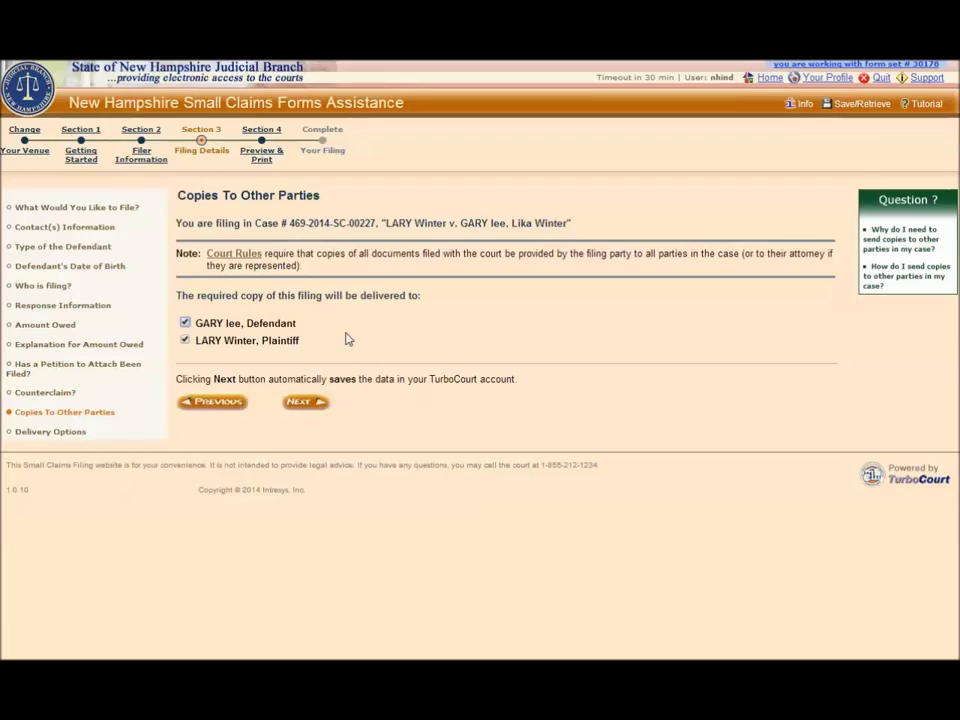
{"action": "left_click", "coordinate": [304, 404]}
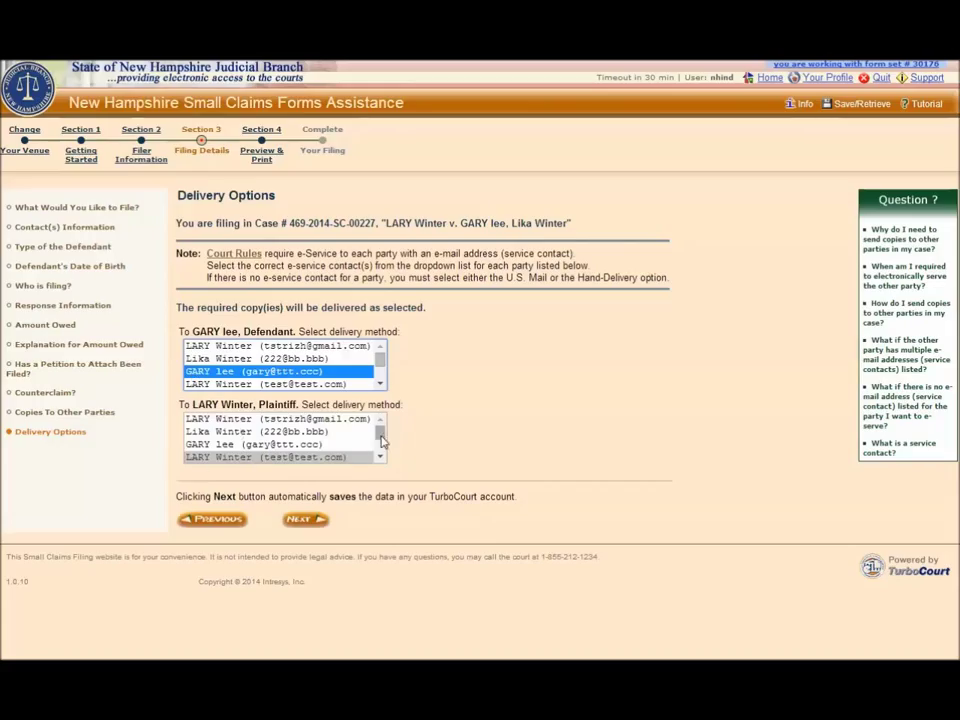
Pick the plaintiff's e-mail contact for e-service delivery and continue to Final Review.
{"action": "left_click_drag", "start_coordinate": [379, 433], "coordinate": [381, 458]}
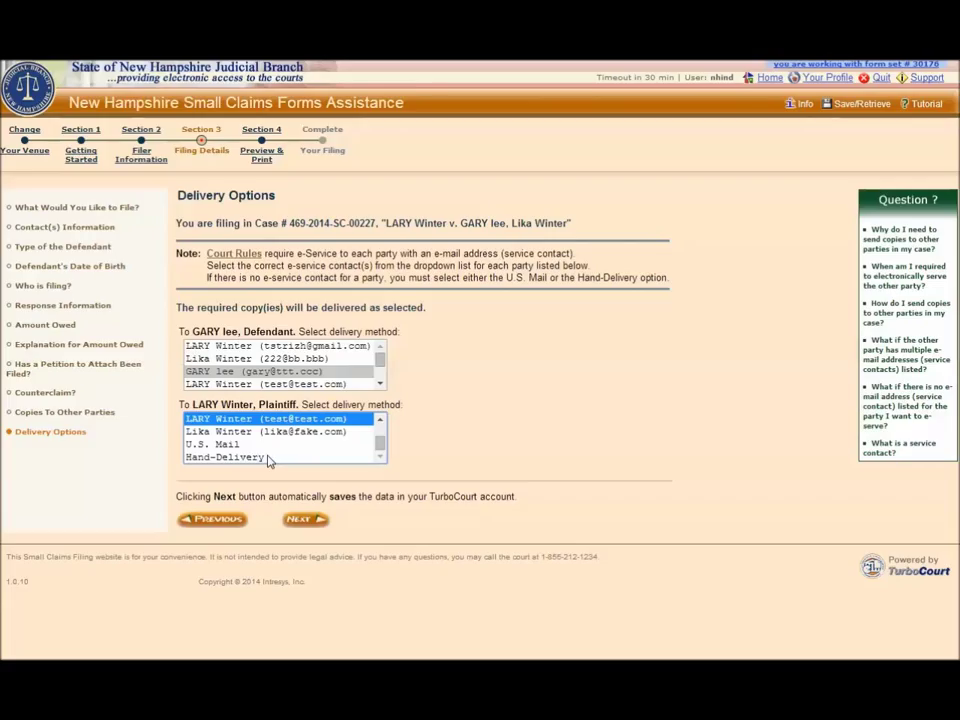
{"action": "left_click", "coordinate": [300, 520]}
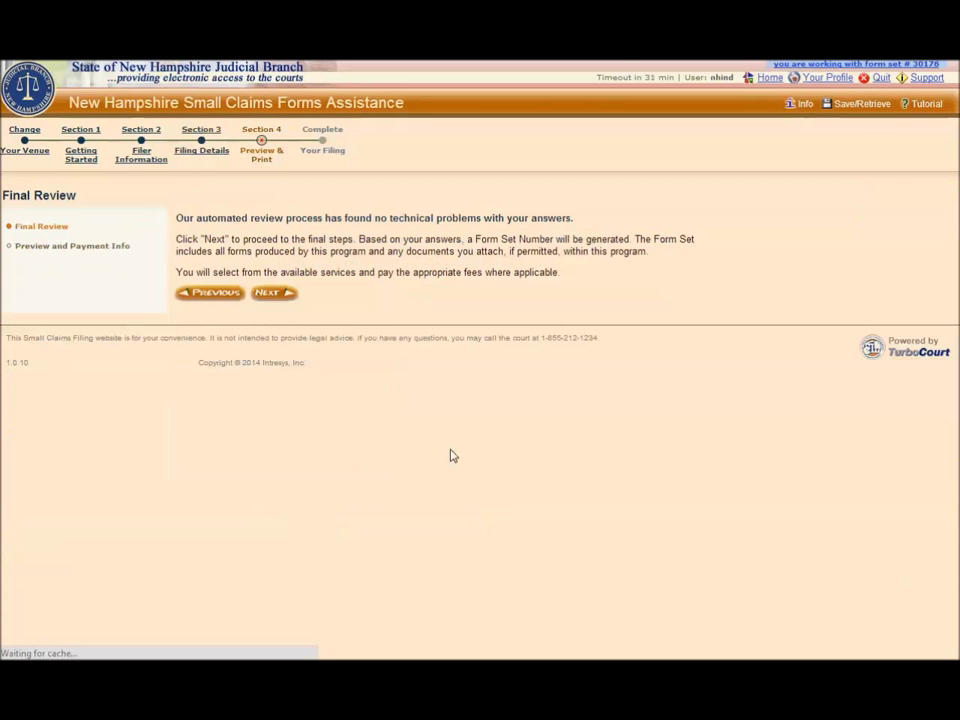
{"action": "left_click", "coordinate": [268, 294]}
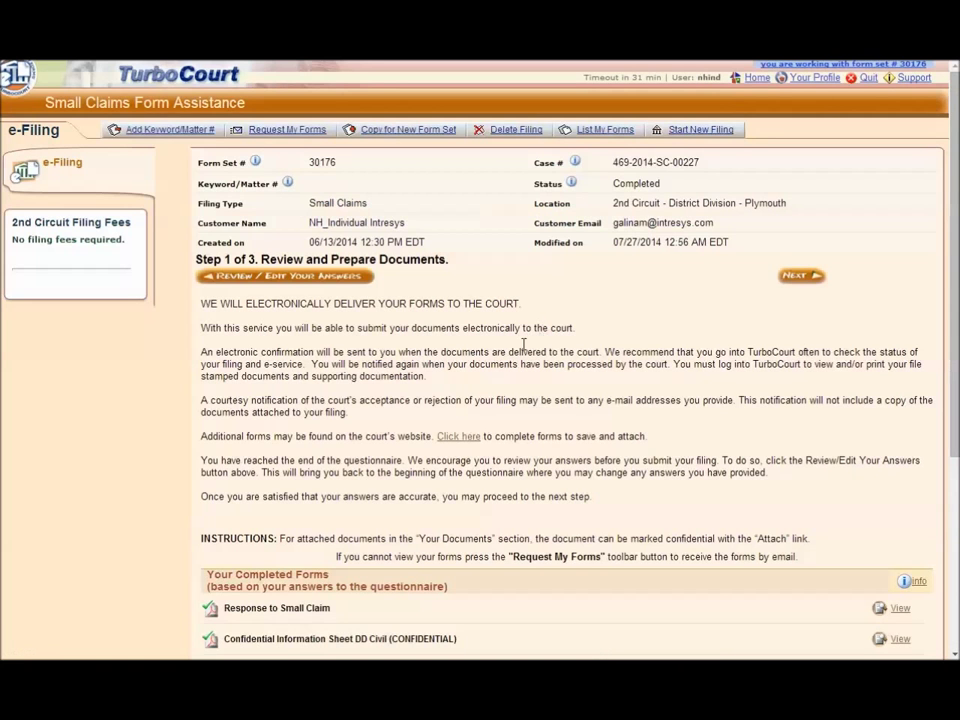
{"action": "double_click", "coordinate": [334, 162]}
{"action": "left_click", "coordinate": [662, 183]}
{"action": "double_click", "coordinate": [662, 183]}
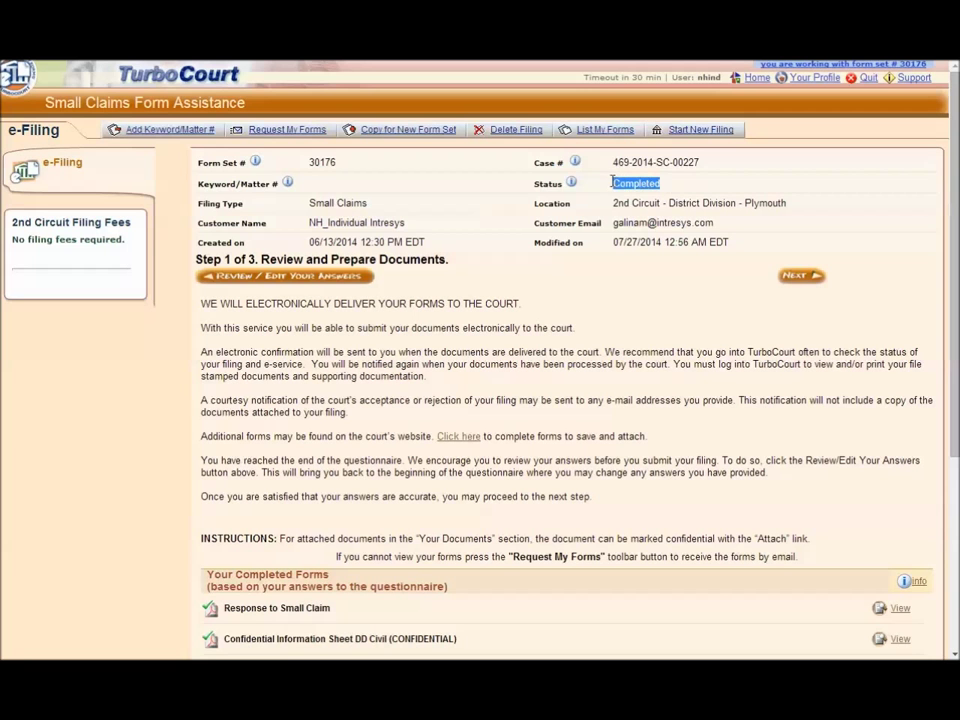
{"action": "left_click", "coordinate": [336, 260]}
{"action": "scroll", "coordinate": [524, 349], "scroll_direction": "down", "scroll_amount": 3}
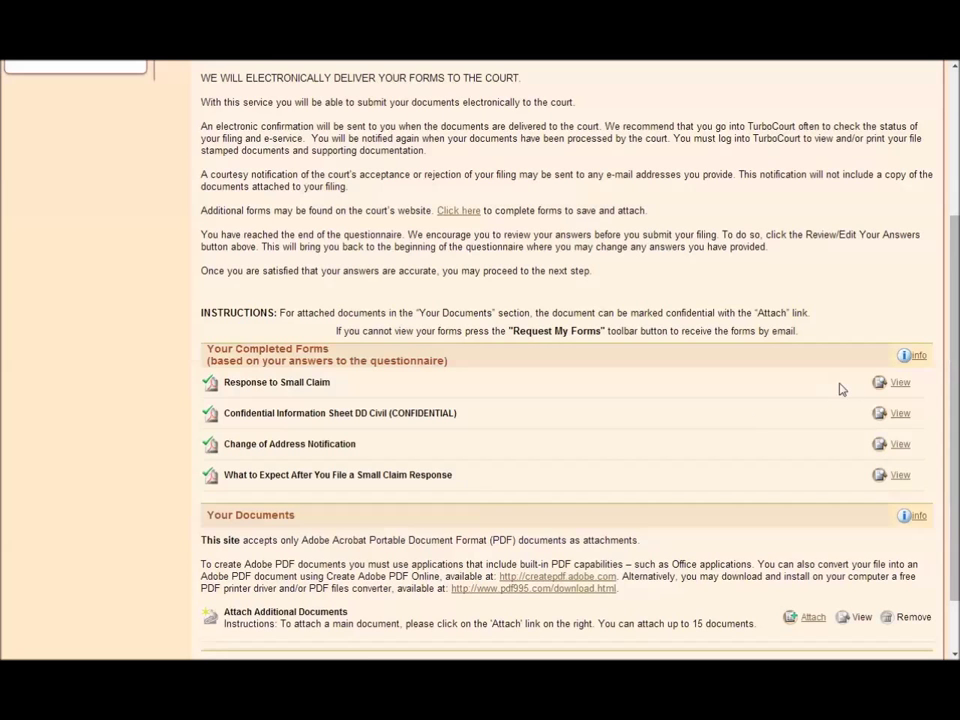
{"action": "left_click", "coordinate": [899, 384]}
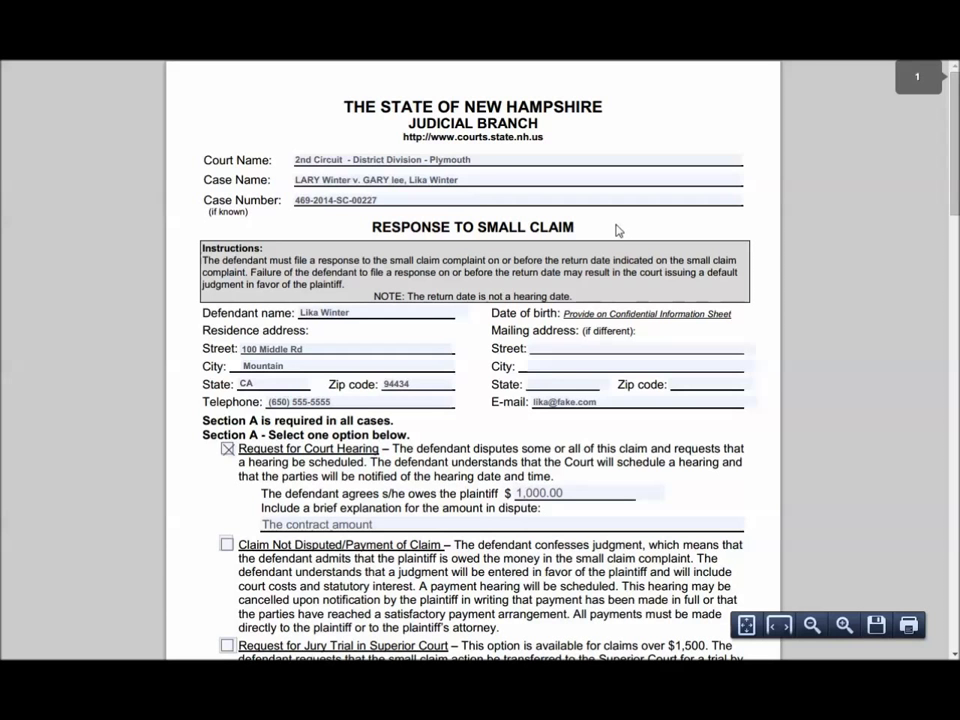
{"action": "key", "text": "ctrl+w"}
{"action": "scroll", "coordinate": [560, 332], "scroll_direction": "down", "scroll_amount": 2}
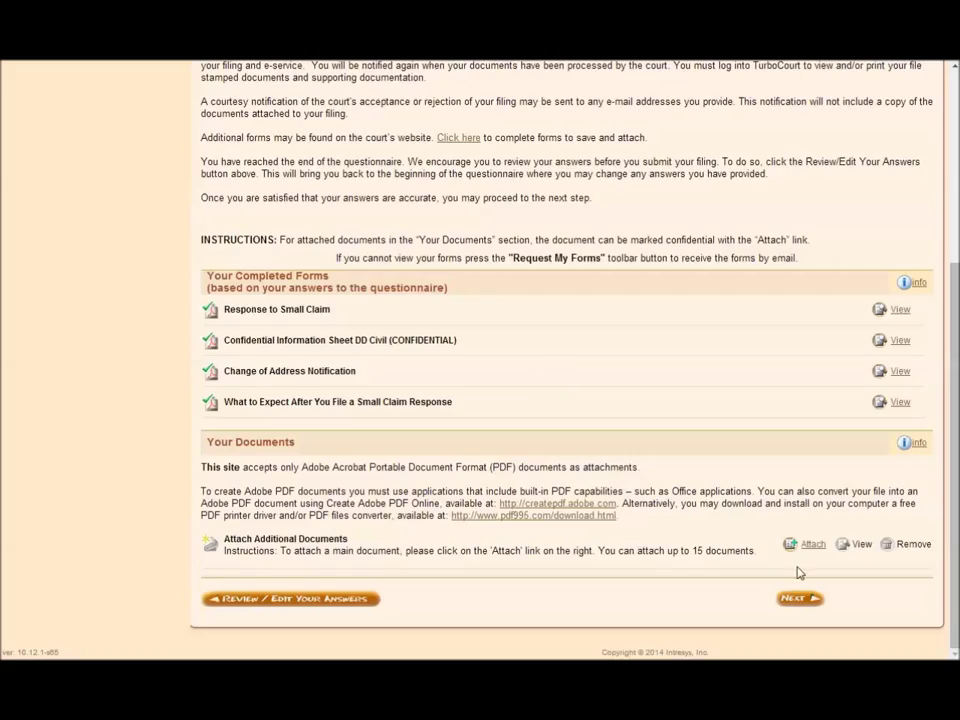
{"action": "double_click", "coordinate": [503, 467]}
{"action": "left_click", "coordinate": [655, 475]}
{"action": "left_click", "coordinate": [808, 546]}
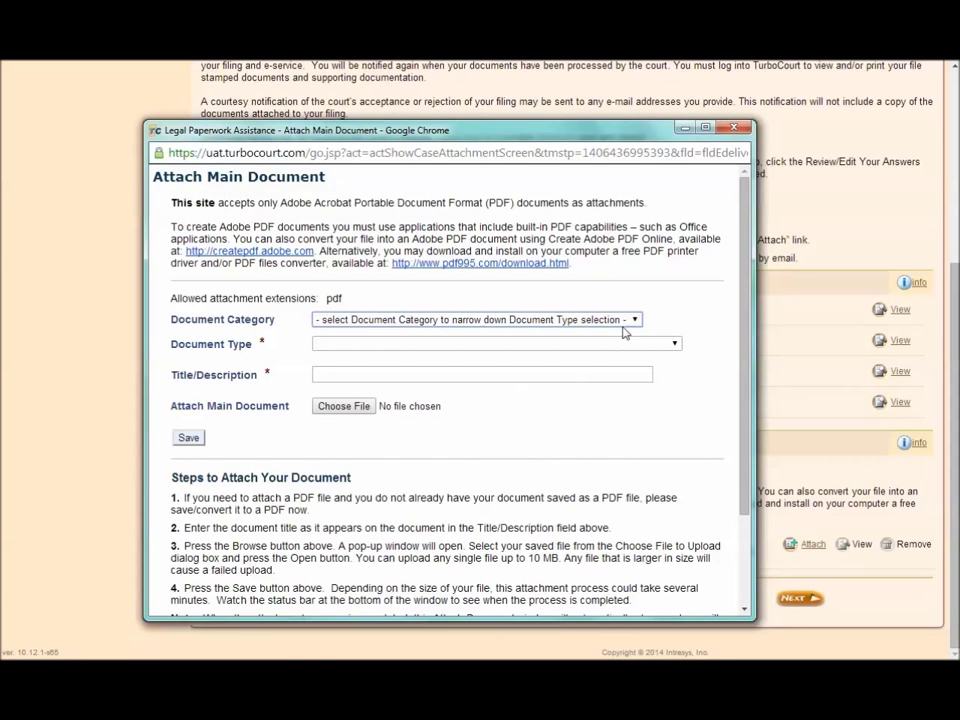
{"action": "left_click", "coordinate": [633, 320]}
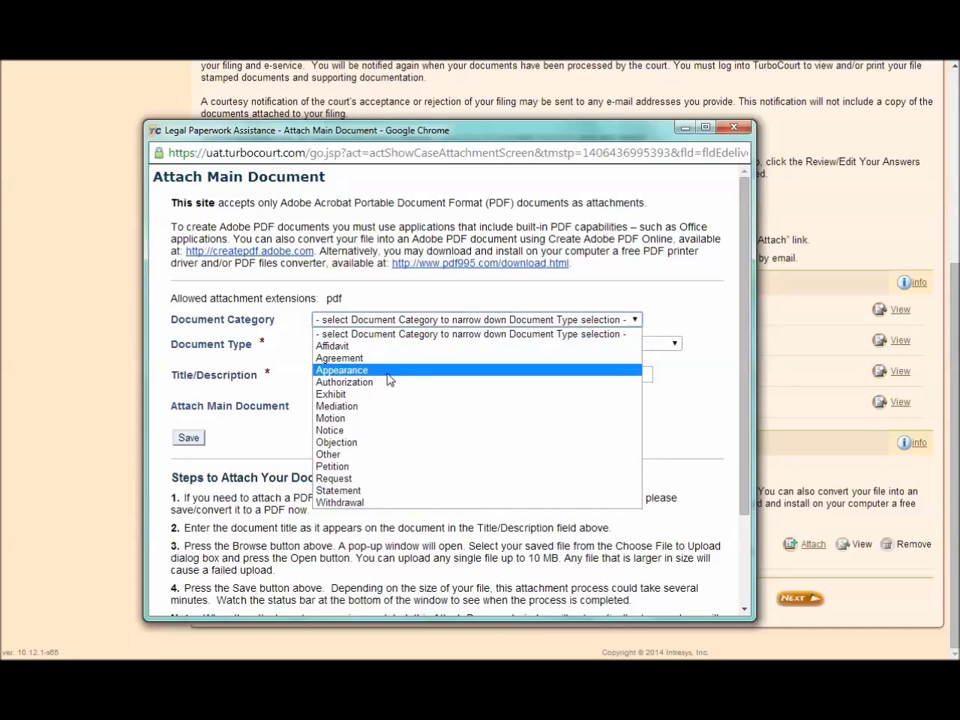
{"action": "left_click", "coordinate": [332, 418]}
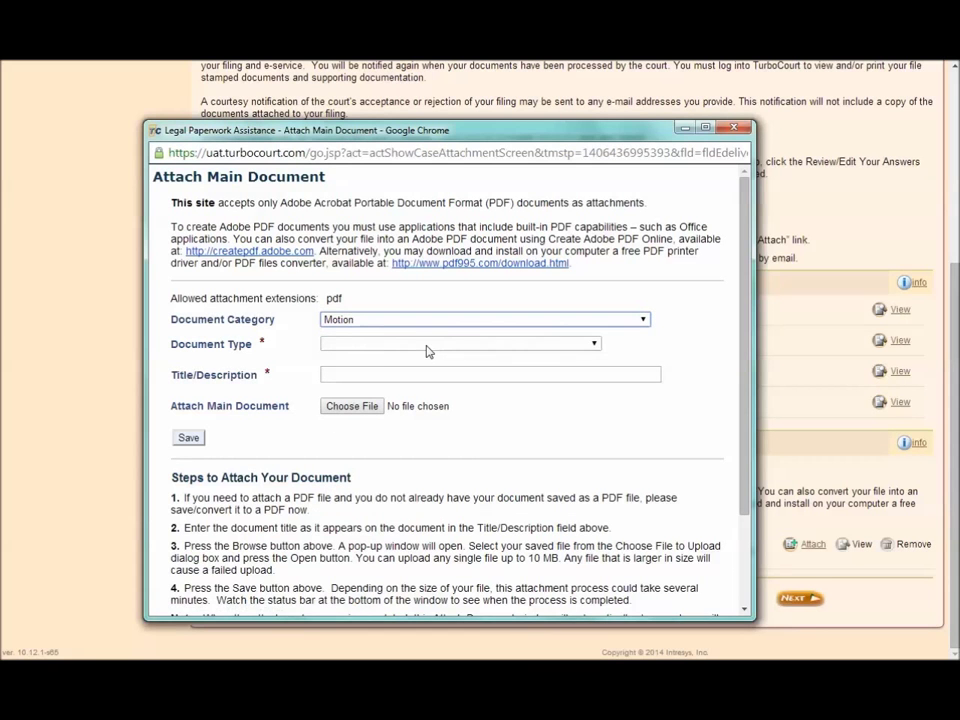
{"action": "left_click", "coordinate": [574, 346]}
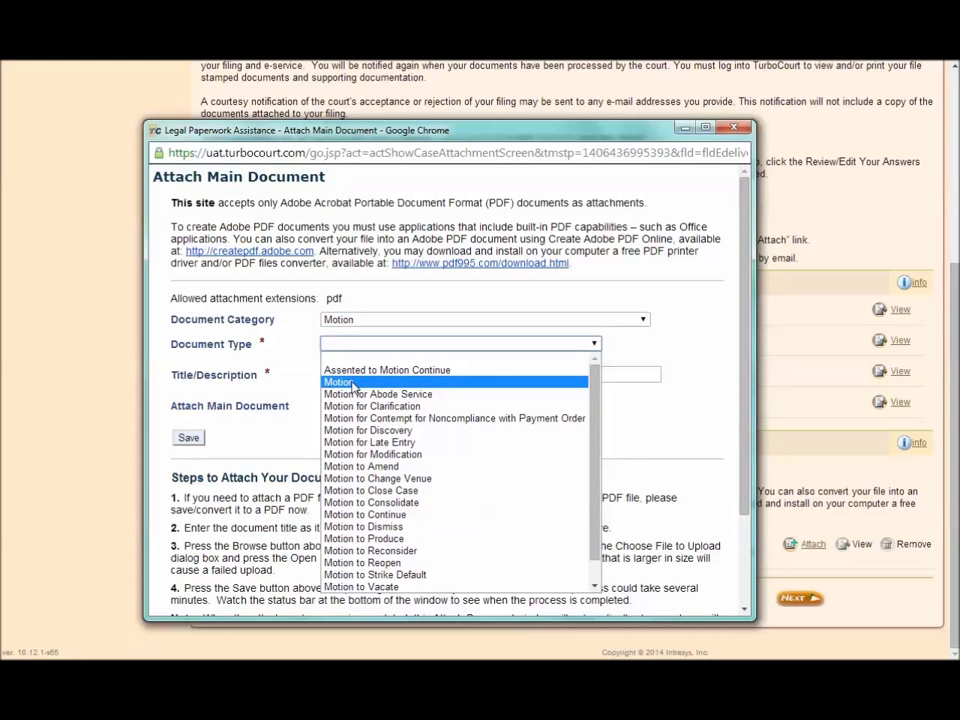
{"action": "left_click", "coordinate": [350, 382]}
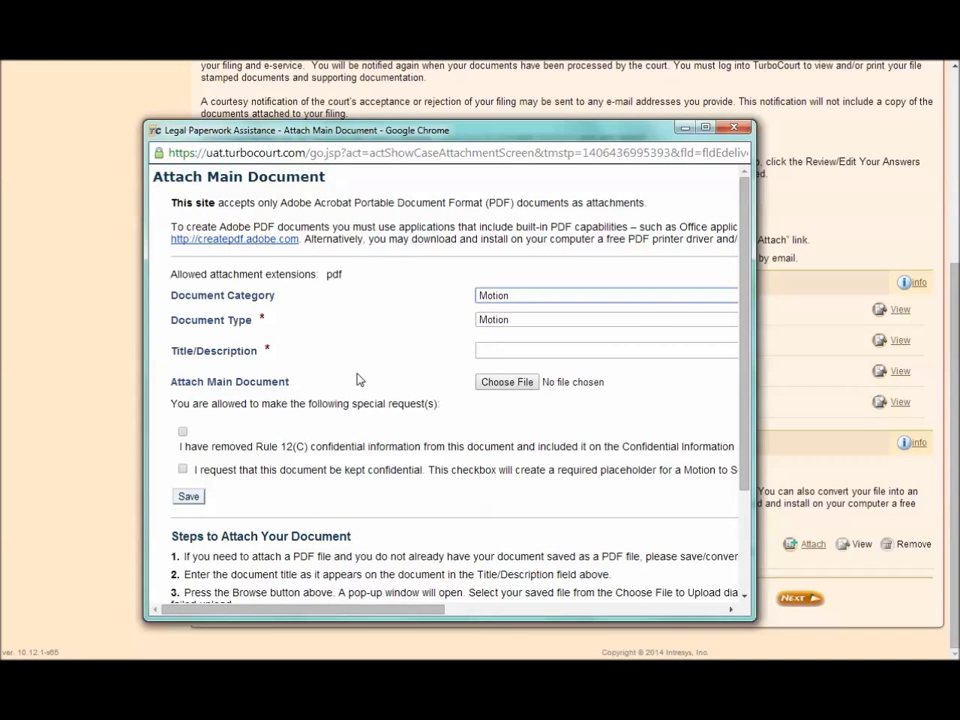
{"action": "left_click", "coordinate": [480, 348]}
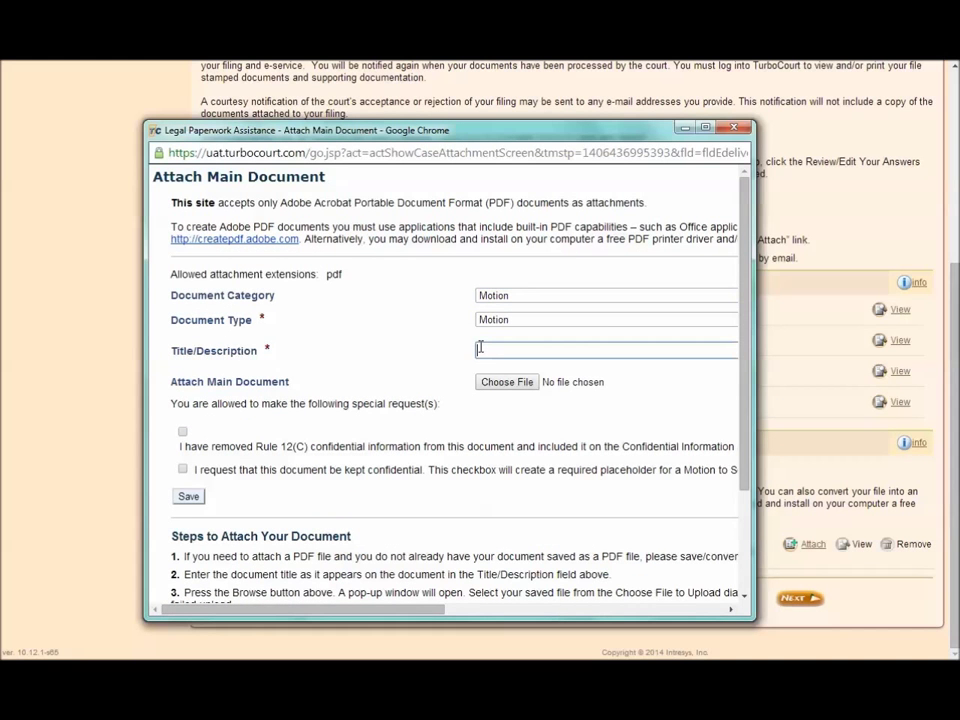
{"action": "type", "text": "My motion"}
{"action": "left_click", "coordinate": [733, 129]}
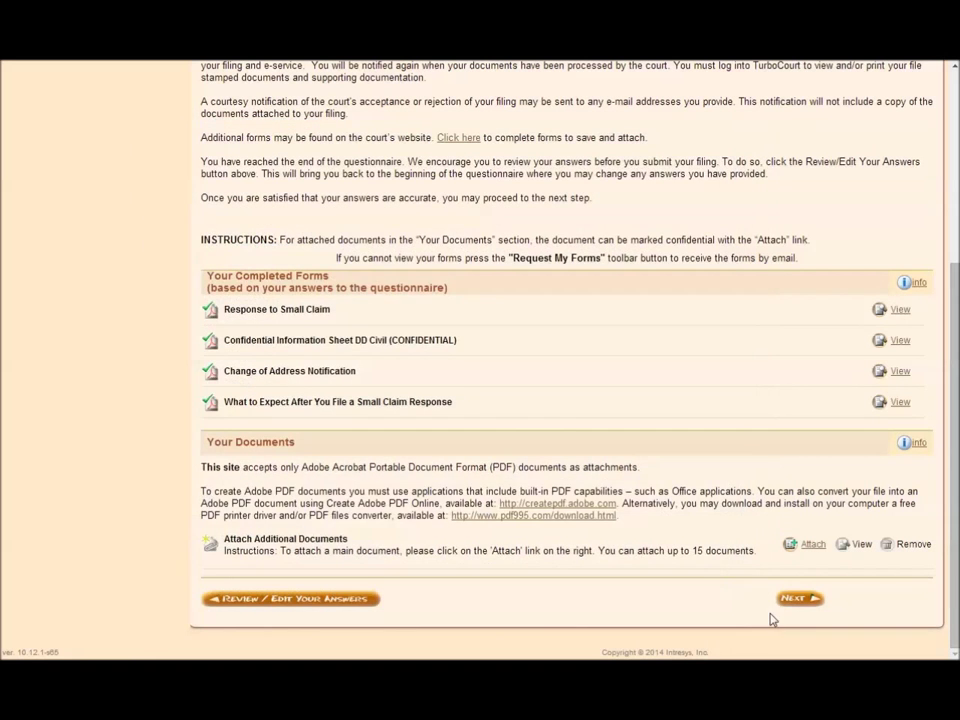
{"action": "left_click", "coordinate": [794, 600]}
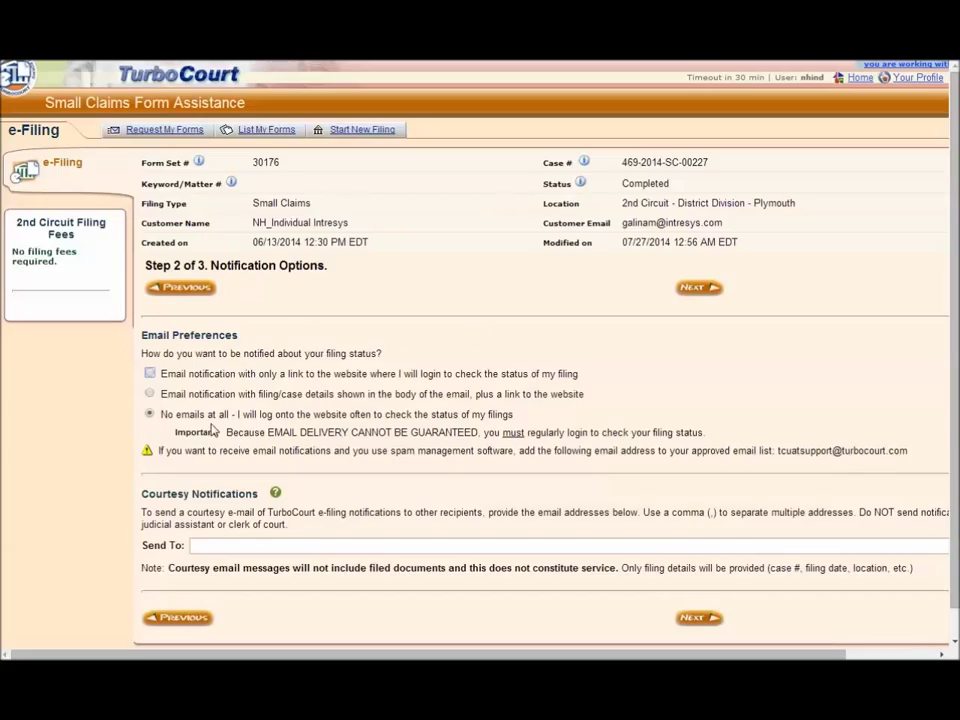
Choose e-mail notification with filing/case details in the body and continue to Submit.
{"action": "left_click", "coordinate": [150, 395]}
{"action": "left_click", "coordinate": [193, 545]}
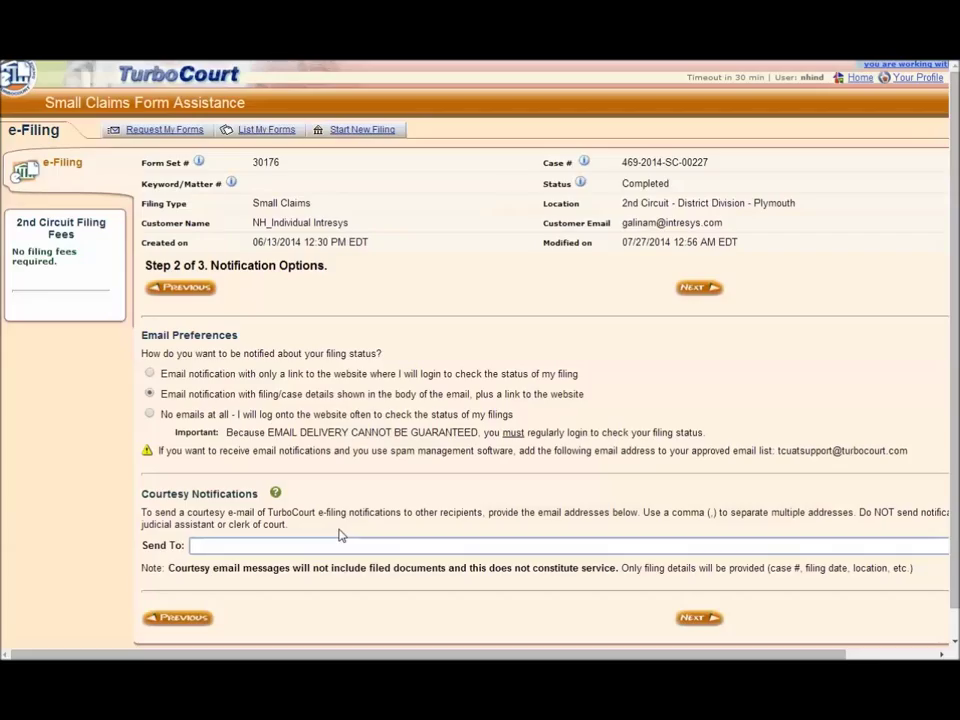
{"action": "left_click", "coordinate": [694, 619]}
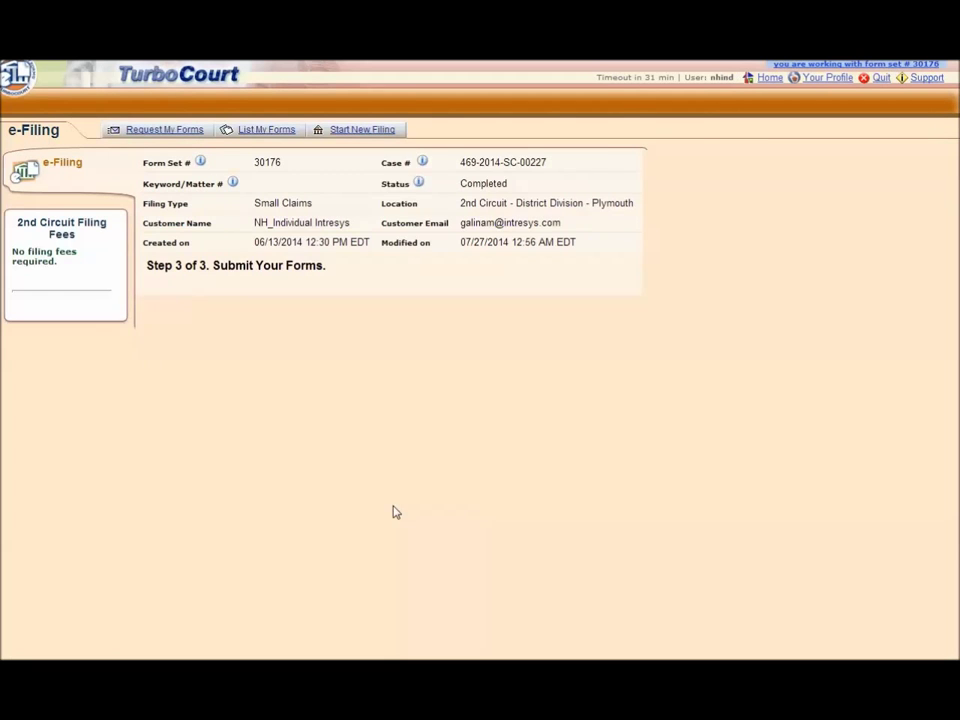
Agree to the e-filing terms, sign with the filer's first and last name, and eFile the forms.
{"action": "left_click", "coordinate": [171, 385]}
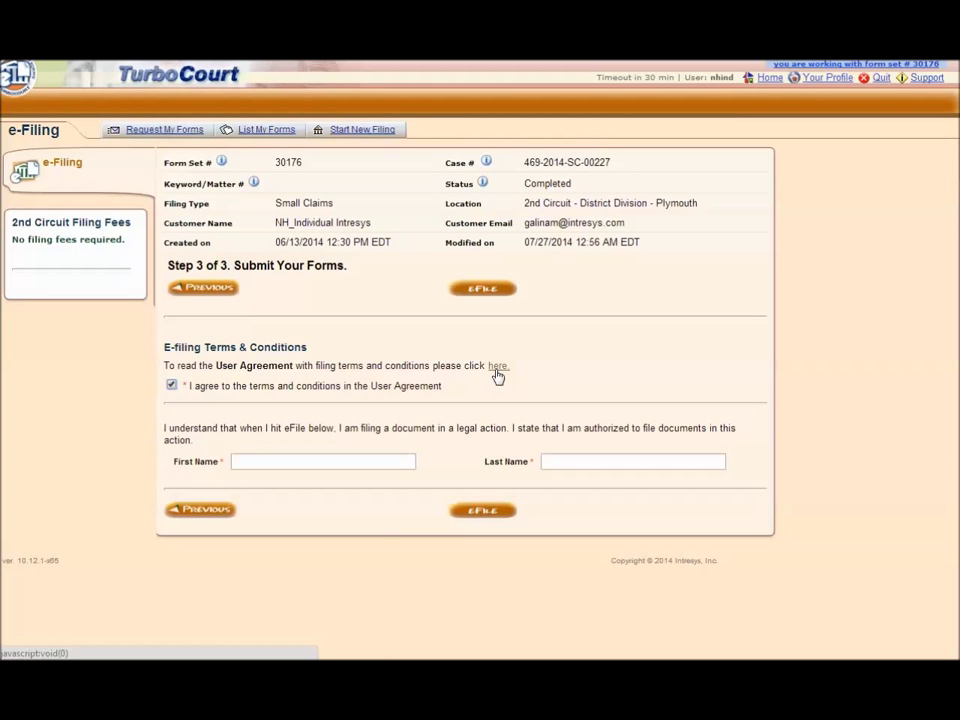
{"action": "left_click", "coordinate": [320, 462]}
{"action": "key", "text": "Tab"}
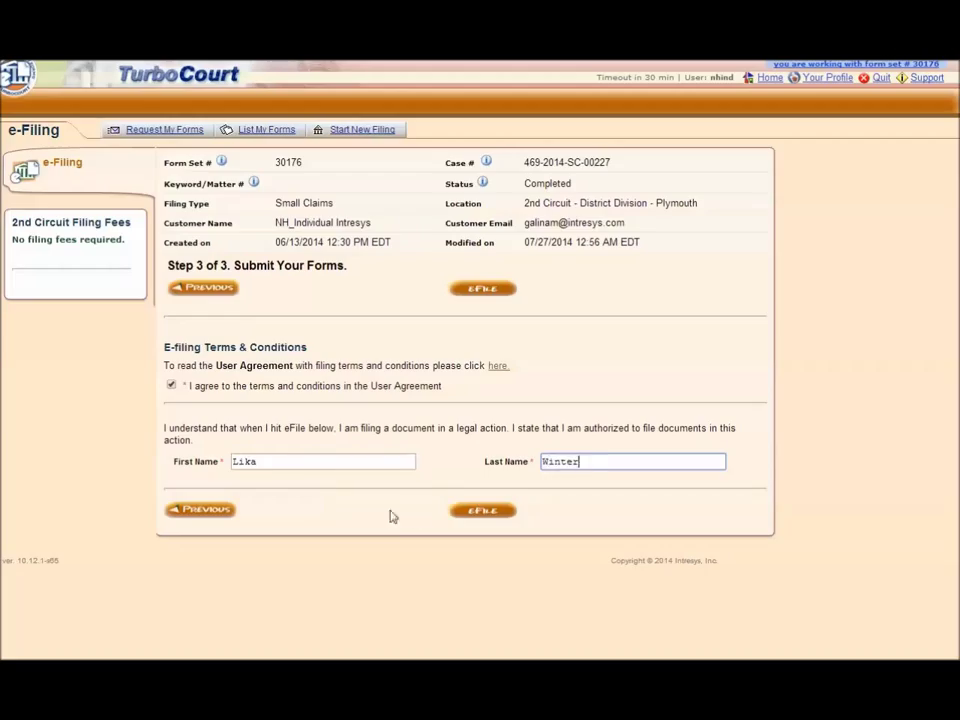
{"action": "left_click", "coordinate": [467, 516]}
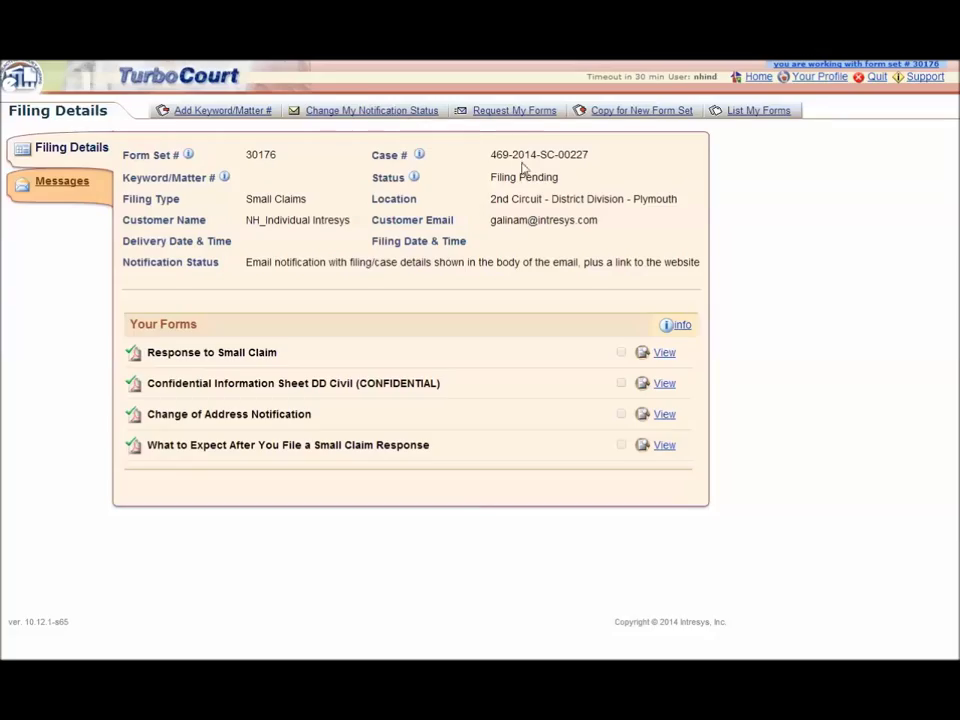
Note the Filing Pending status, then view the filing's Messages showing Delivered at 07/27/2014 12:59 AM EDT.
{"action": "left_click_drag", "start_coordinate": [561, 177], "coordinate": [491, 177]}
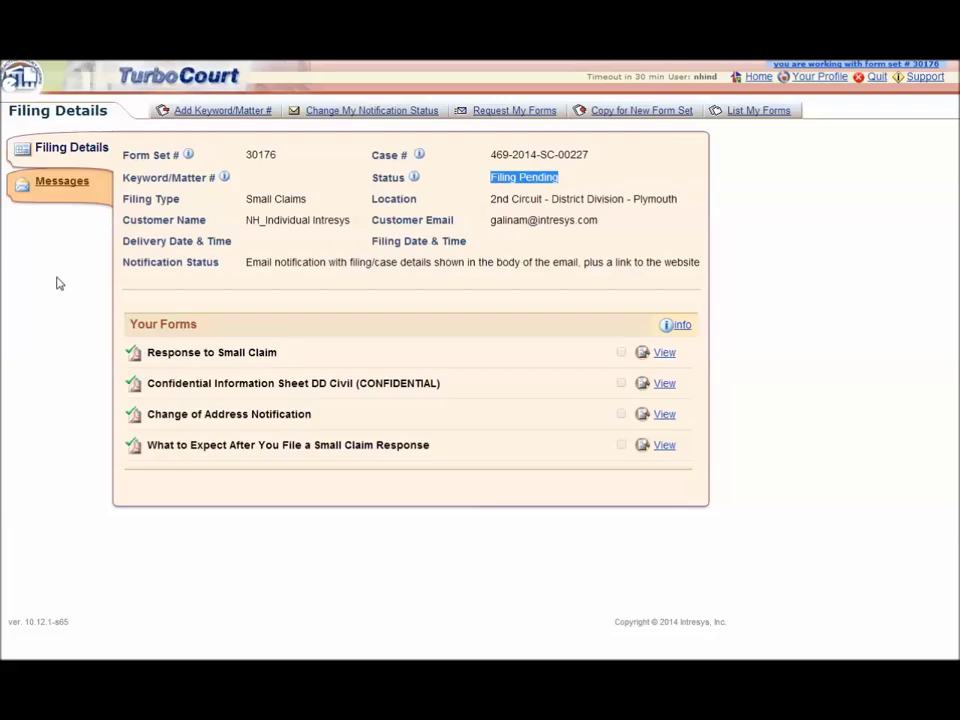
{"action": "left_click", "coordinate": [58, 188]}
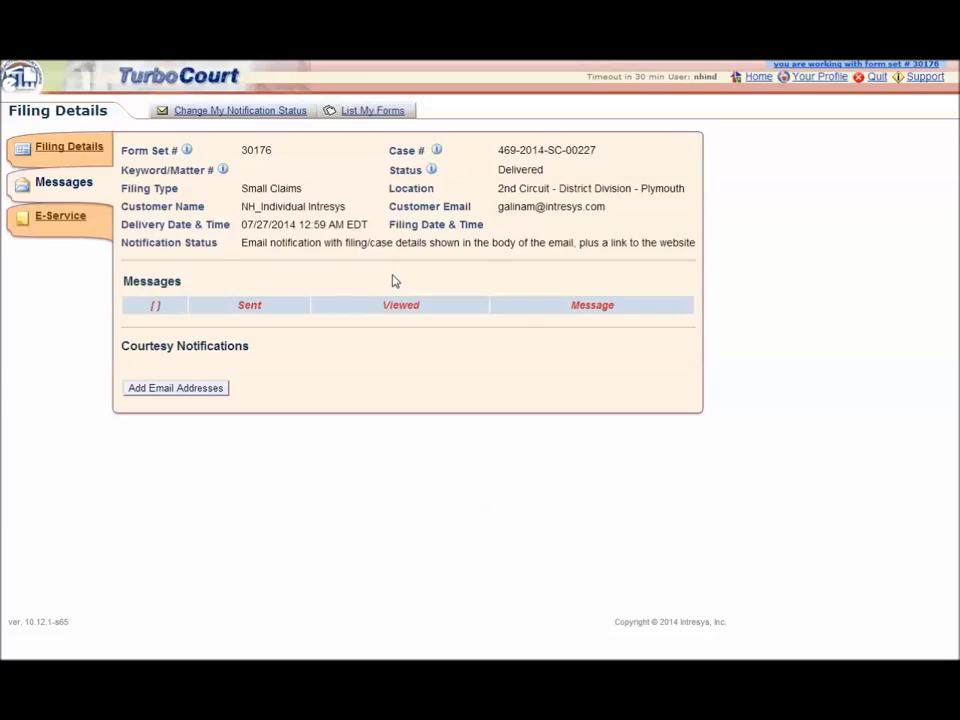
View the E-Service list of three e-served documents and check the Delivered status.
{"action": "left_click", "coordinate": [48, 222]}
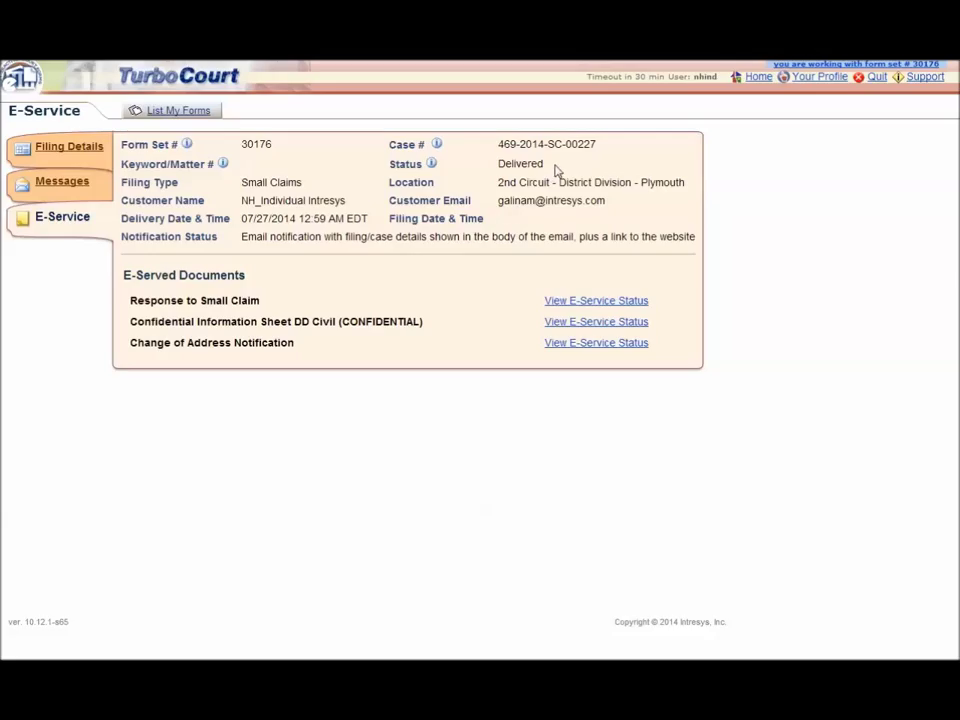
{"action": "left_click_drag", "start_coordinate": [548, 165], "coordinate": [497, 163]}
{"action": "left_click", "coordinate": [477, 180]}
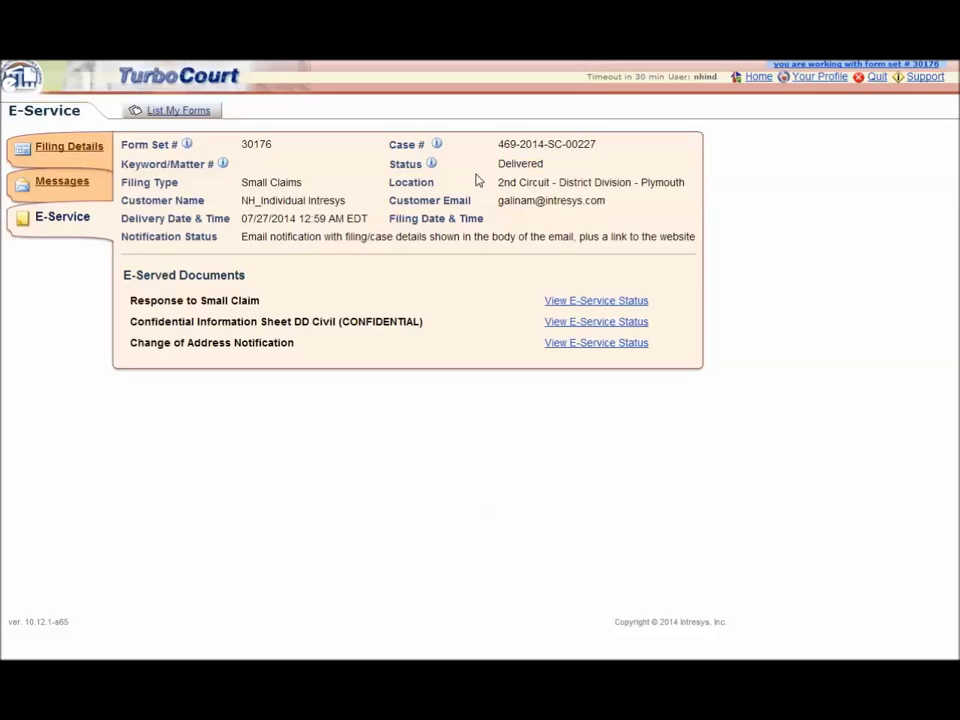